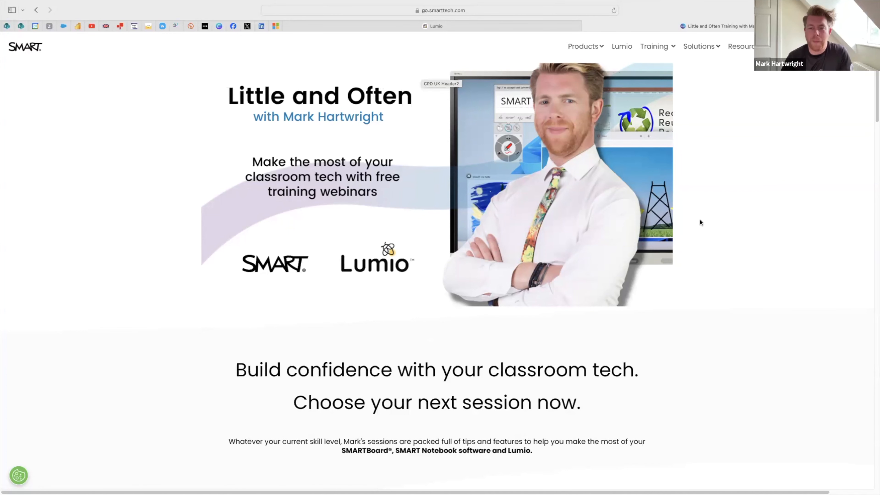
Step: Review the upcoming session dates and descriptions on the Little and Often training page
scroll(700, 222, down, 15)
scroll(700, 215, down, 6)
scroll(700, 217, up, 2)
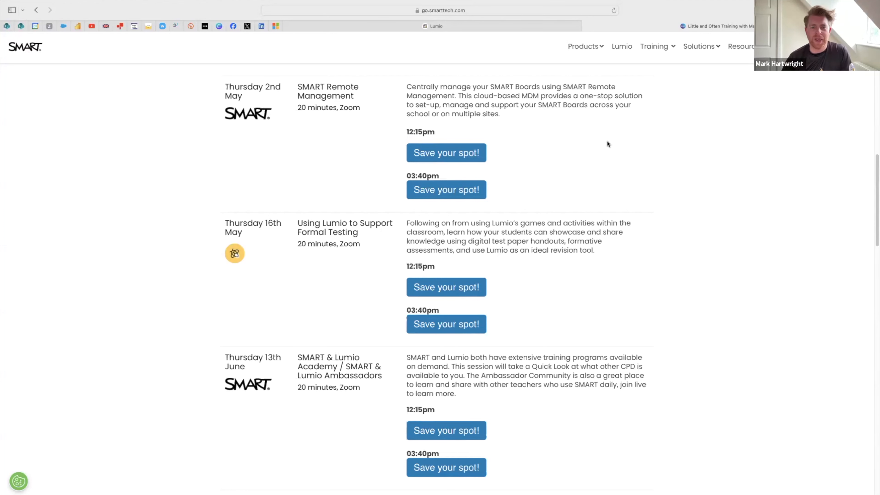
scroll(584, 190, down, 1)
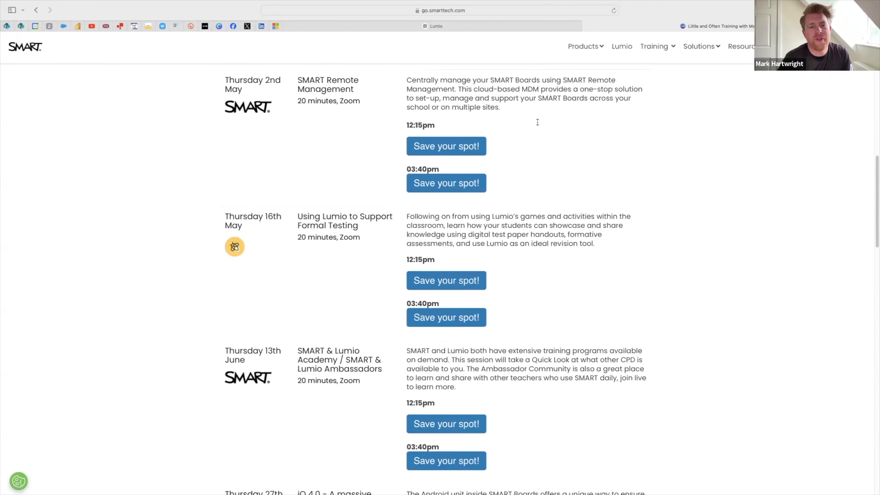
Step: Switch to Lumio and look over the import options and the files saved in My Library
click(466, 26)
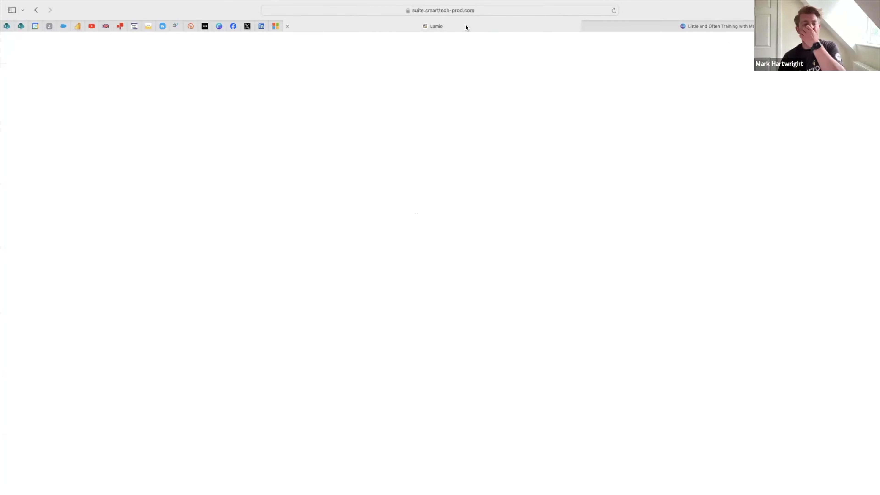
scroll(416, 114, up, 1)
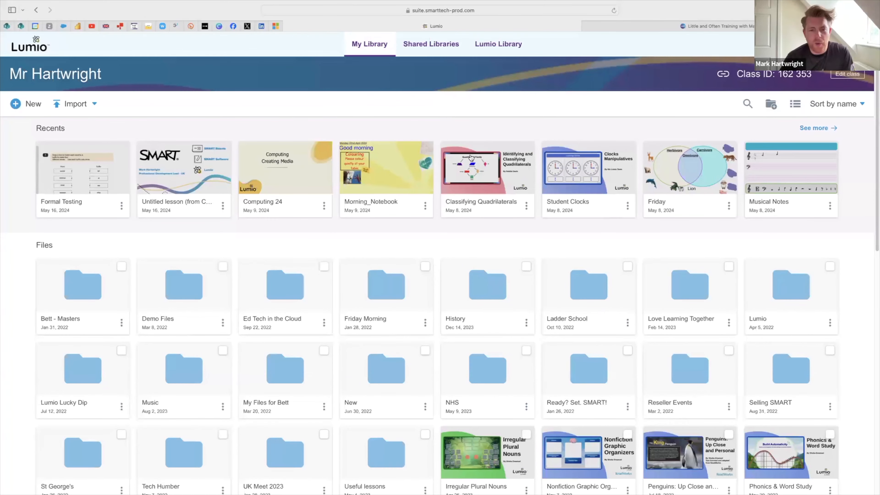
mouse_move(285, 198)
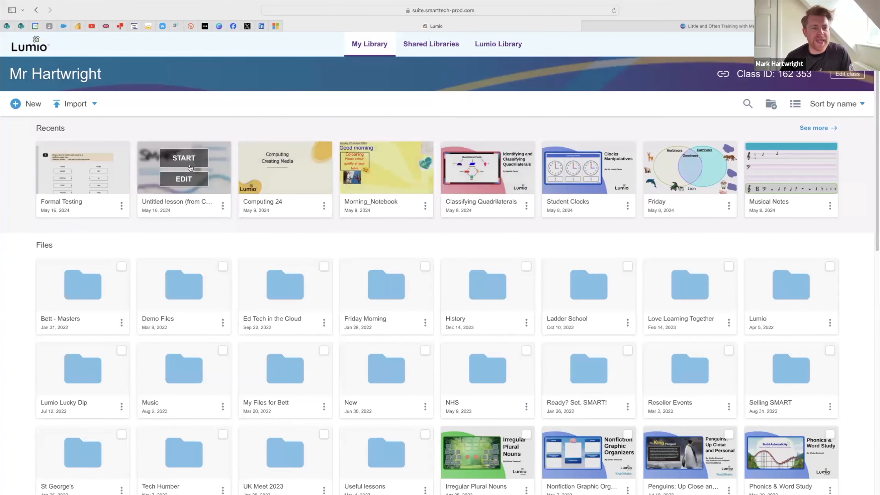
click(93, 107)
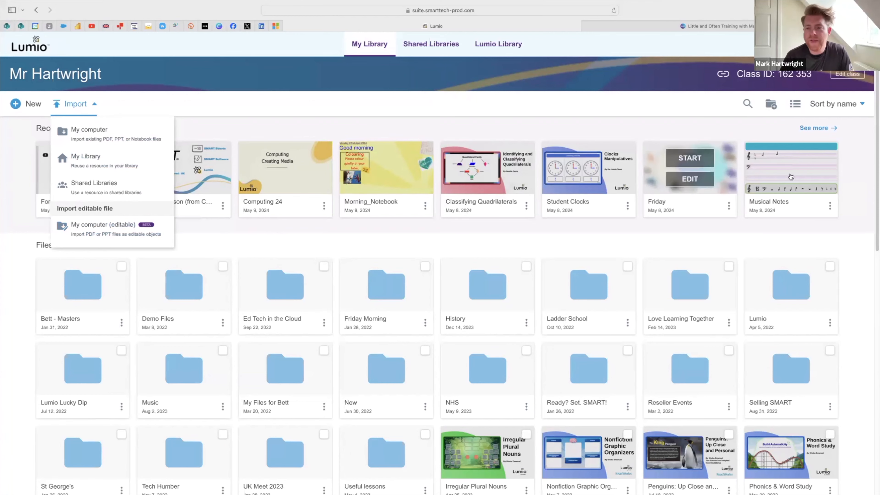
click(338, 132)
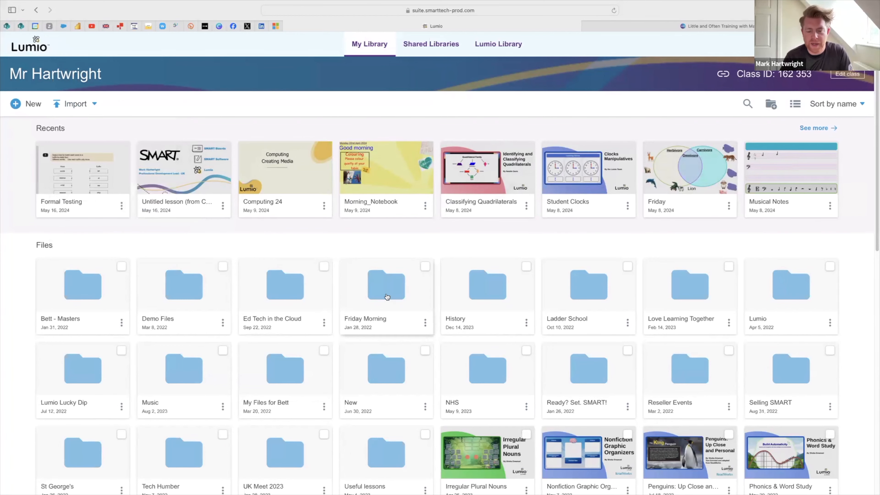
scroll(387, 297, down, 5)
scroll(387, 297, up, 6)
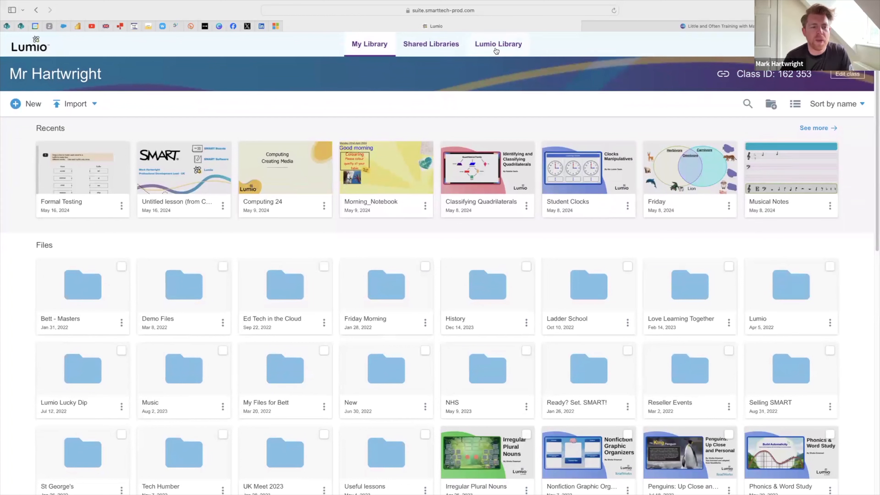
Step: Open the Formal Testing lesson for editing and view its second and third pages
mouse_move(81, 179)
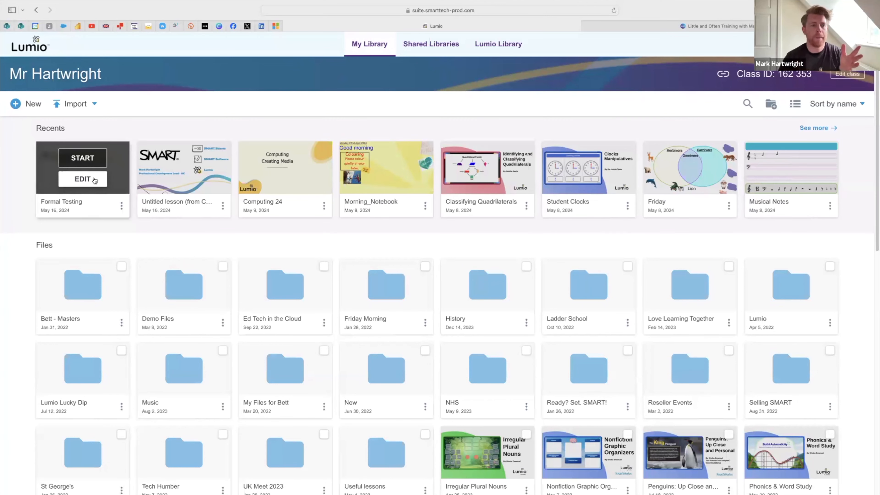
click(83, 180)
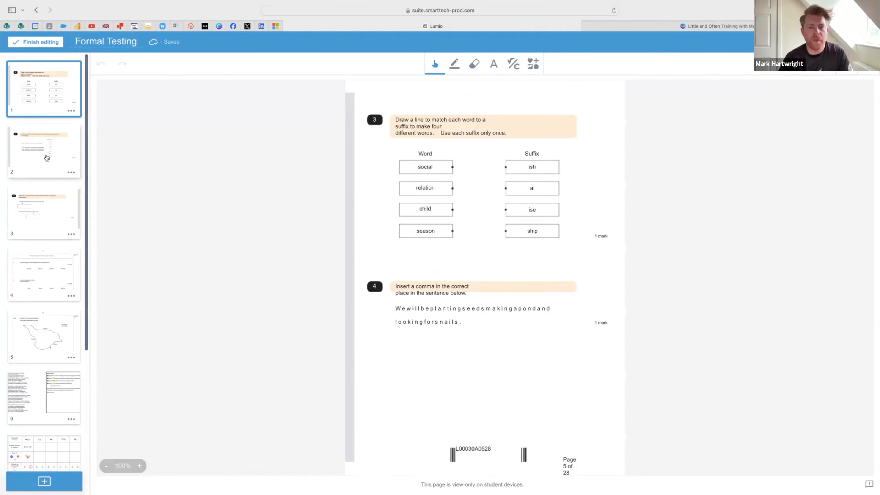
click(47, 158)
click(48, 208)
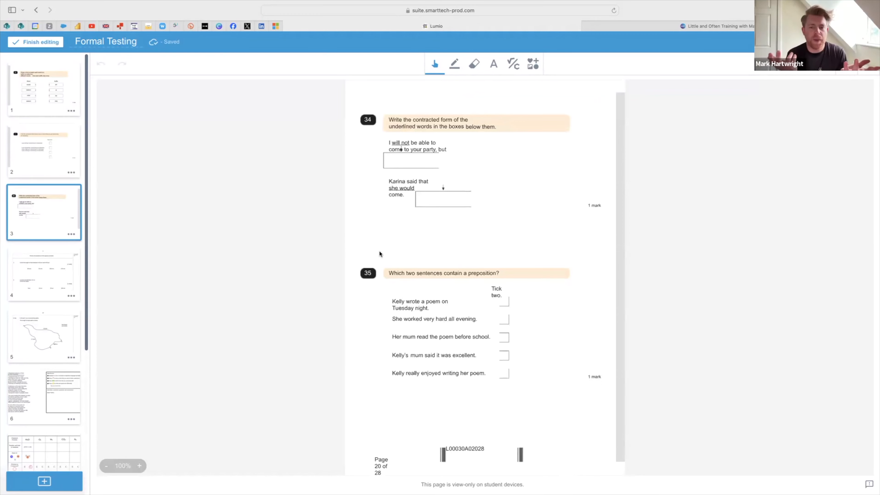
Step: Widen the question 4 instruction text box on page 1 so its sentence fits on one line
click(58, 148)
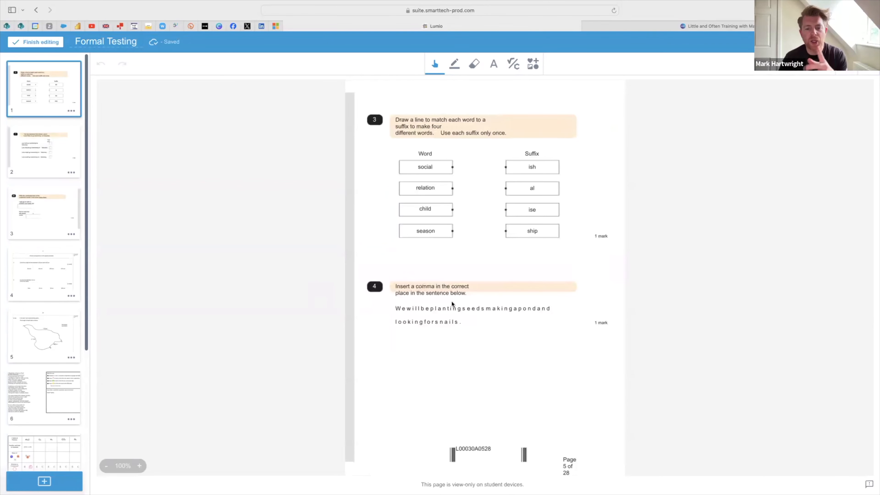
click(449, 293)
click(459, 293)
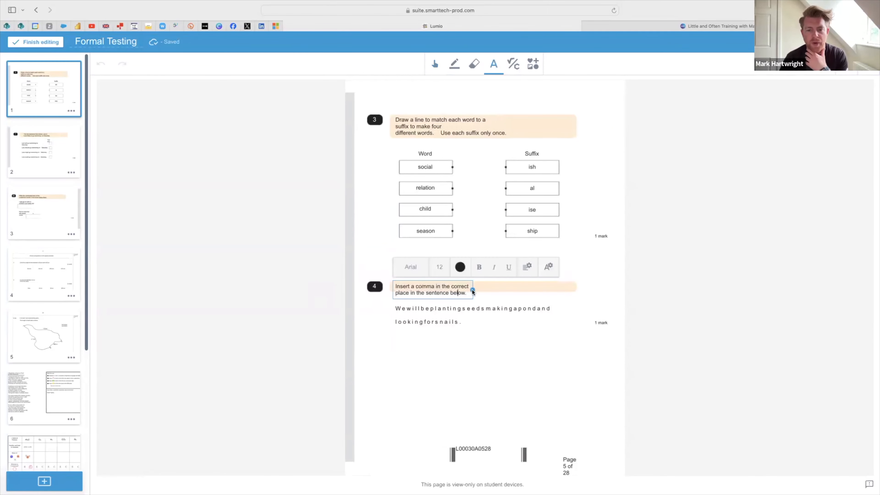
drag(473, 291, 554, 292)
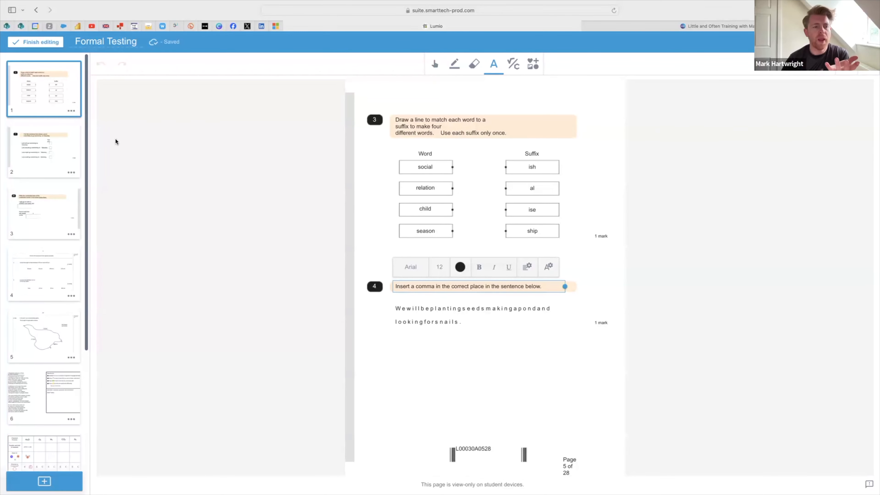
Step: Look through the lesson's test paper pages and the States of Matter and Multiplication Practice activities, ending on page 1
click(42, 143)
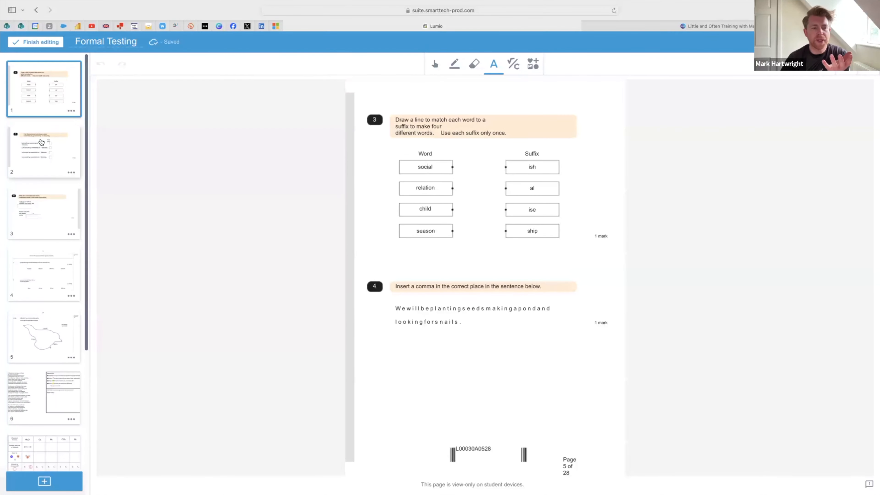
click(50, 216)
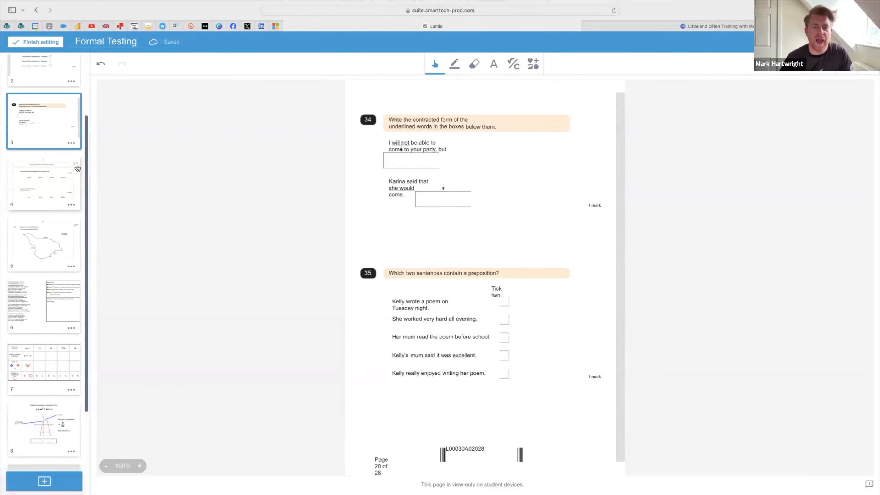
click(64, 180)
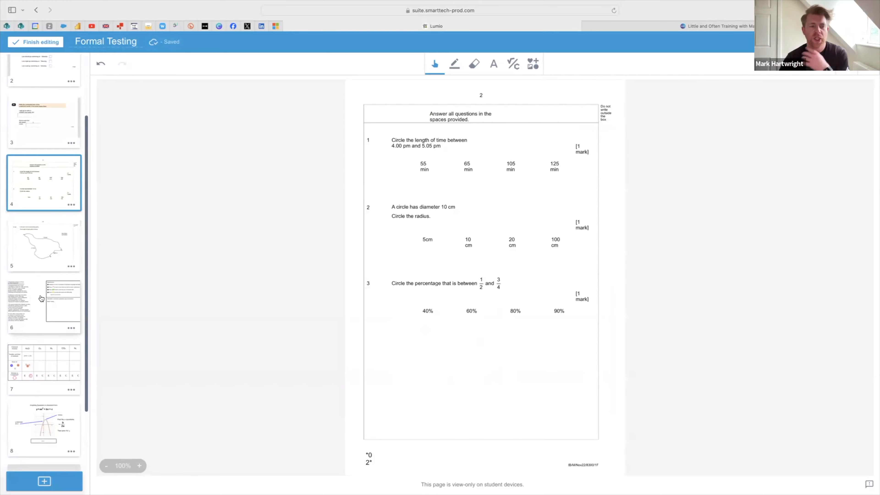
click(46, 245)
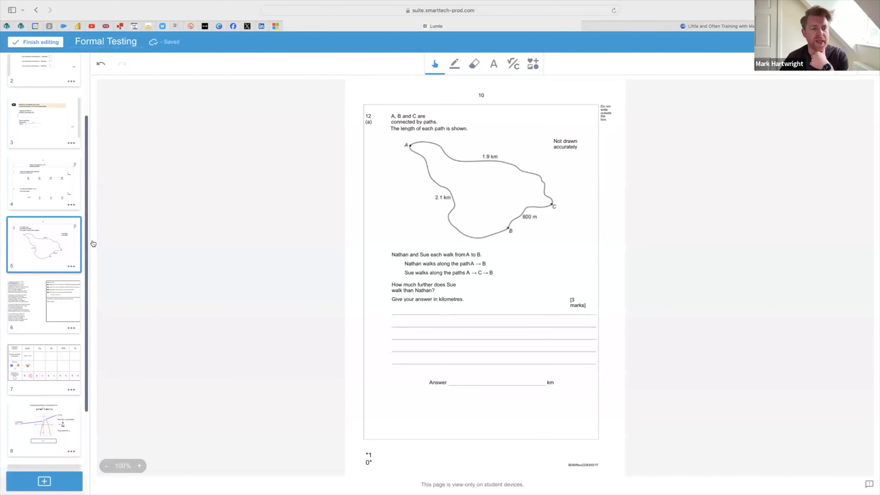
scroll(46, 249, down, 1)
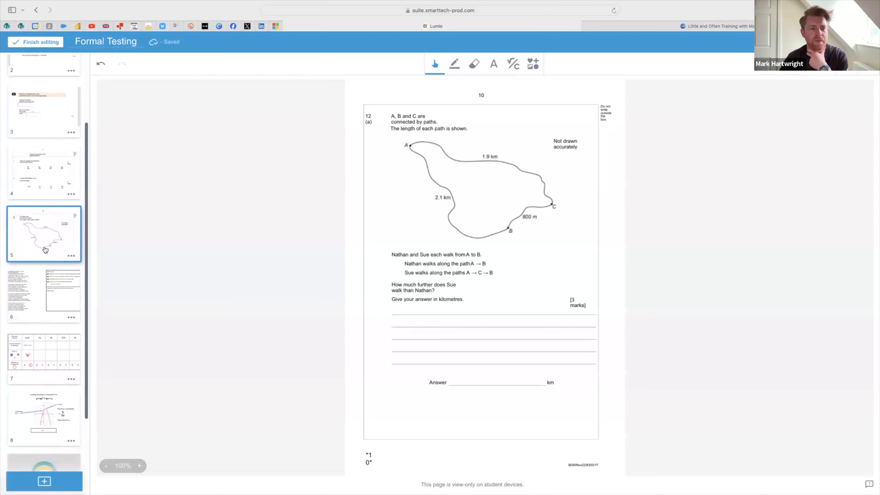
click(42, 179)
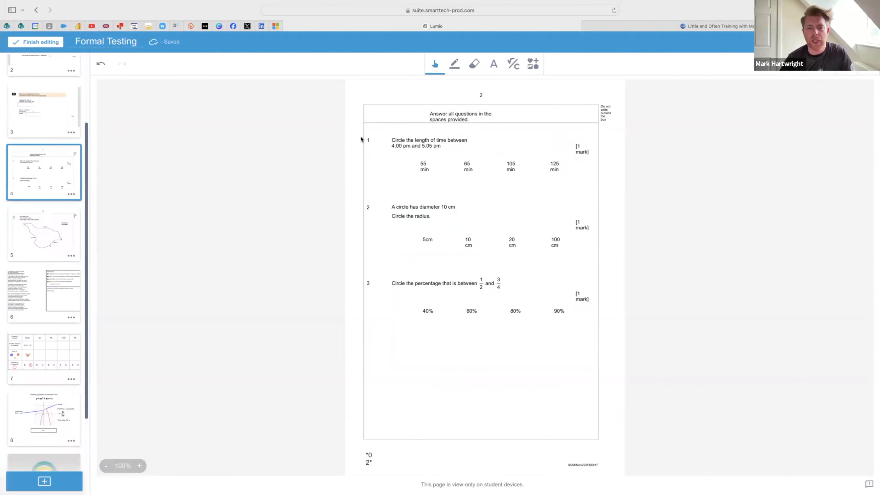
click(41, 236)
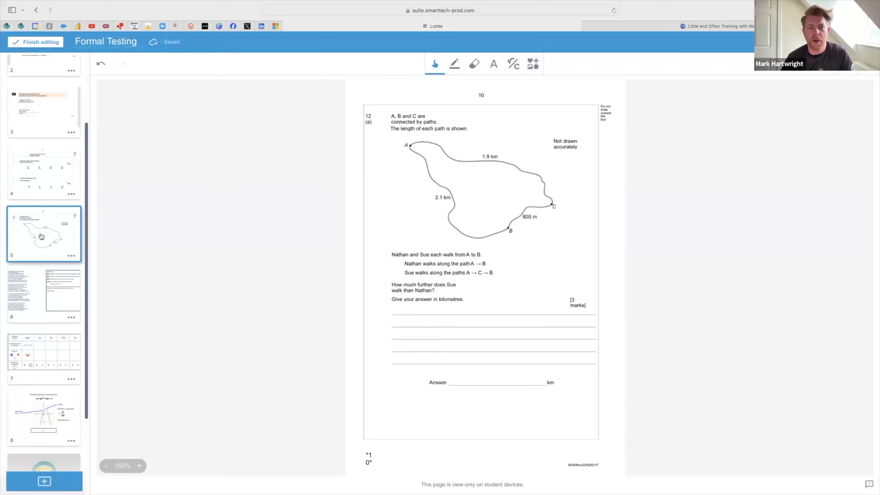
click(40, 303)
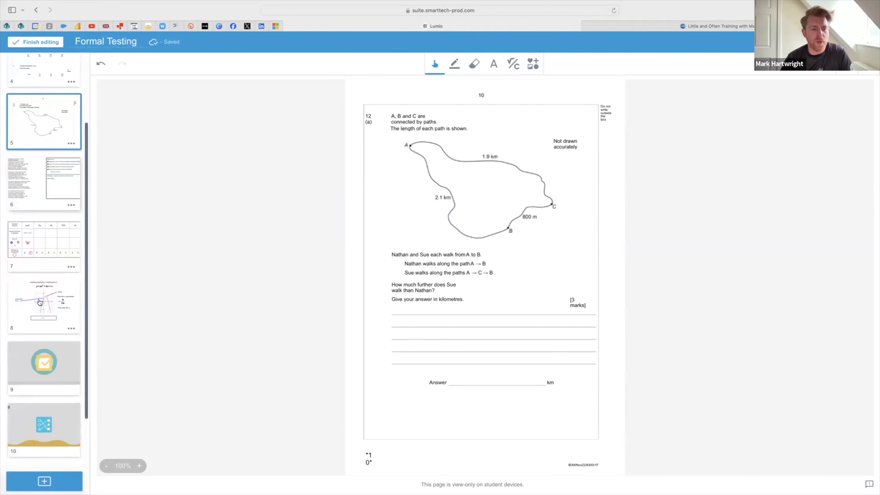
click(52, 372)
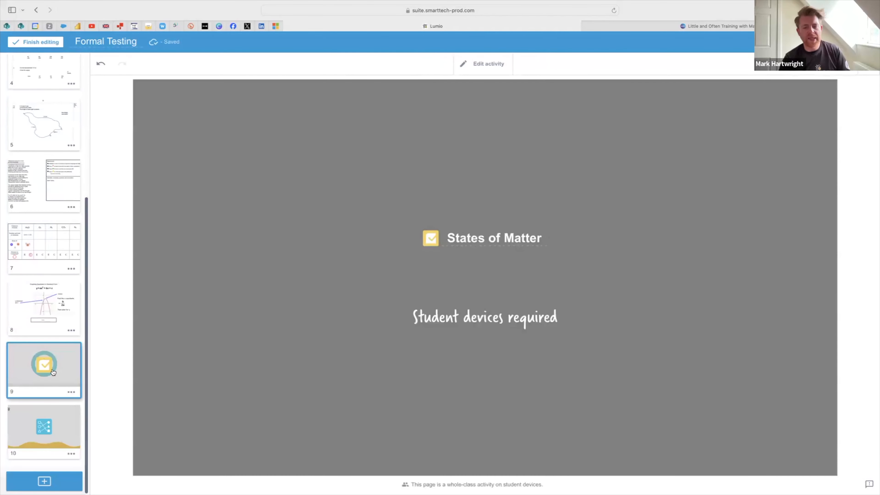
click(59, 422)
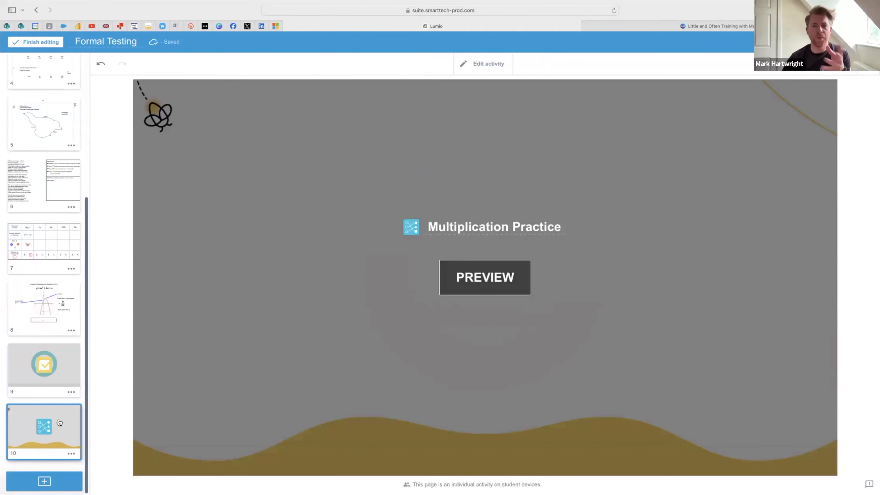
scroll(67, 110, up, 5)
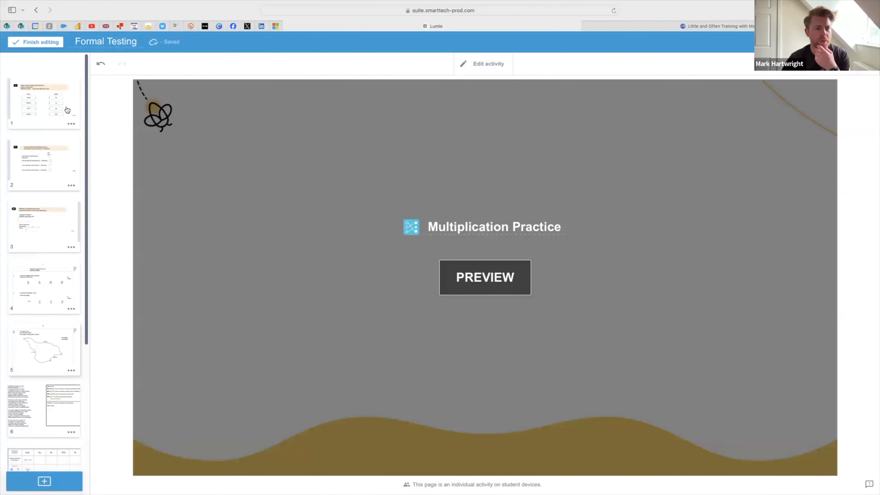
click(44, 81)
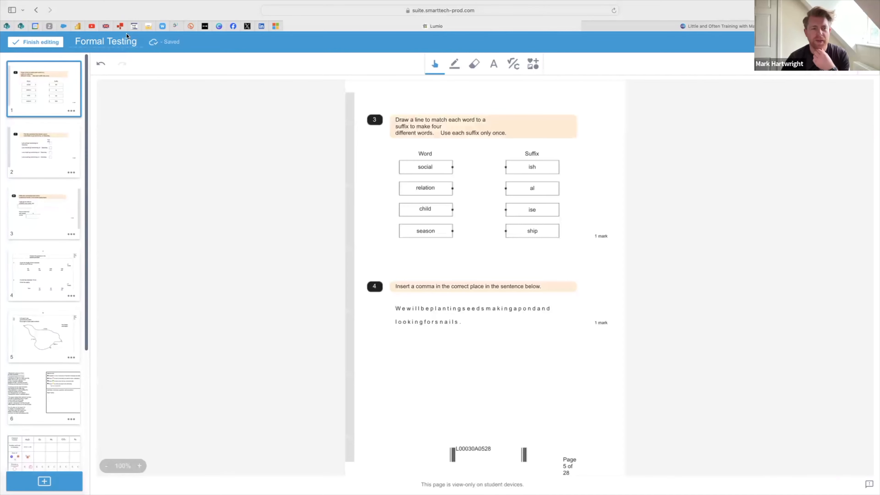
Step: Finish editing the Formal Testing lesson and start presenting it
click(44, 42)
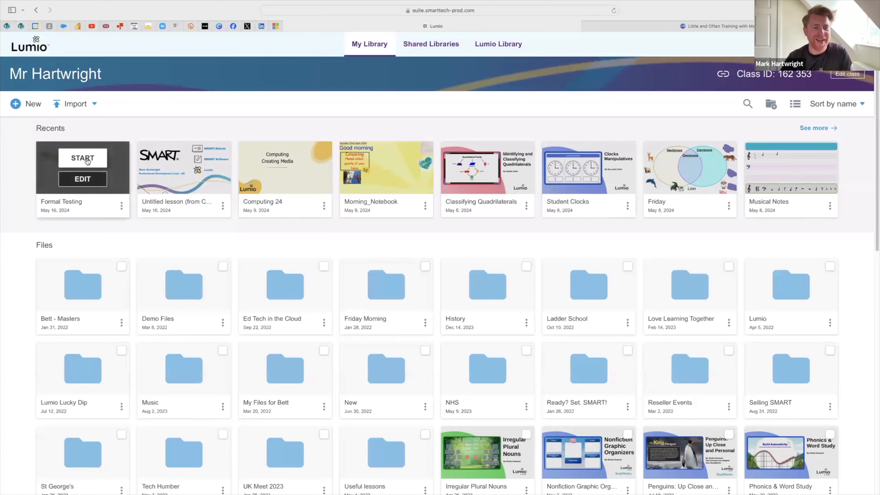
click(88, 161)
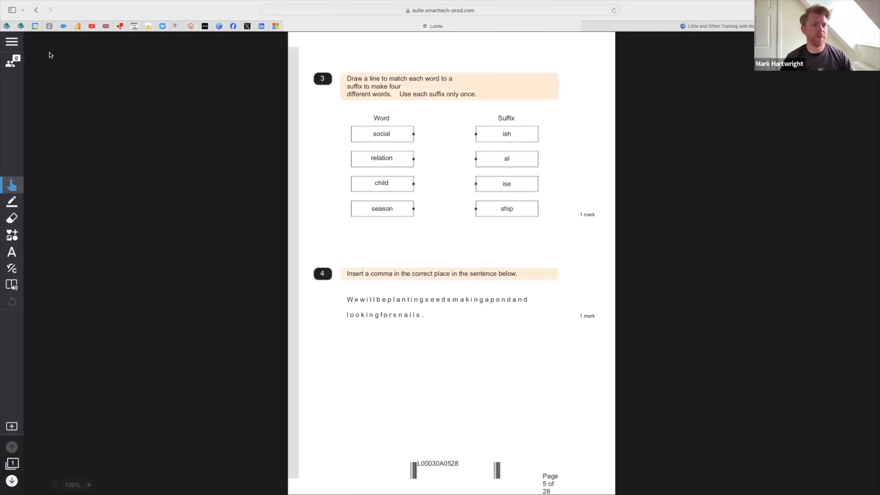
Step: Show the student join instructions, copy the class join link and close the instructions
click(9, 65)
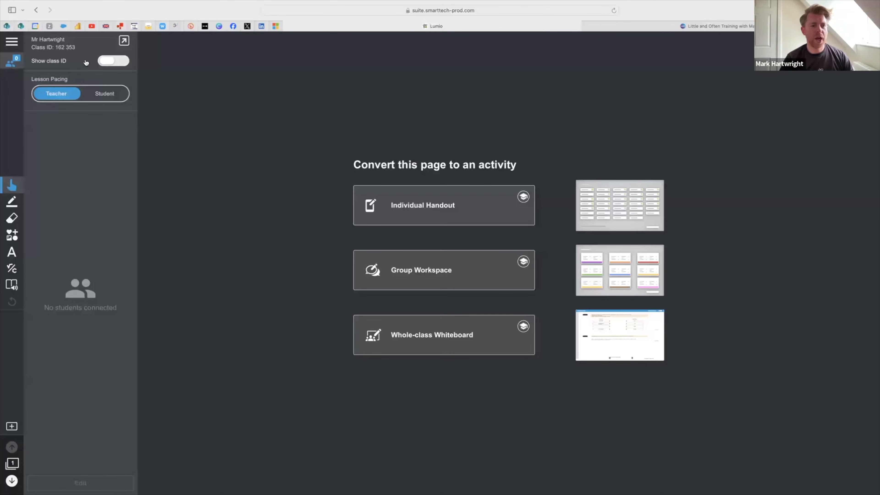
click(124, 41)
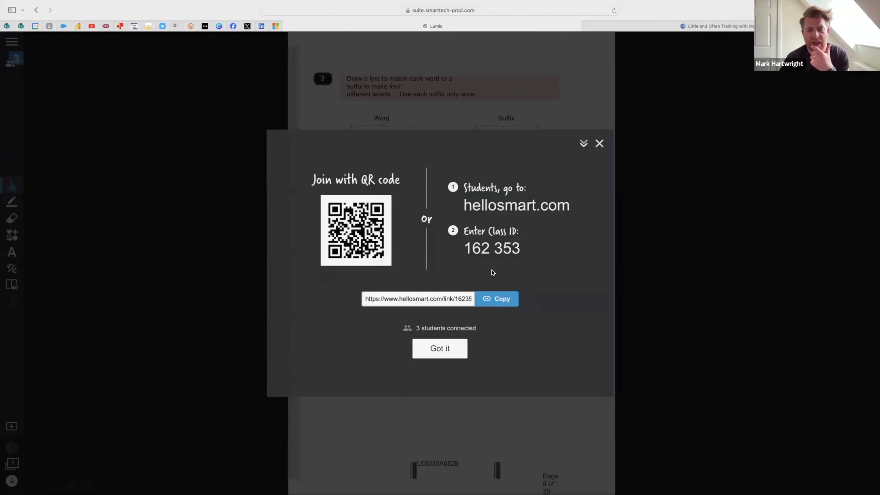
click(498, 299)
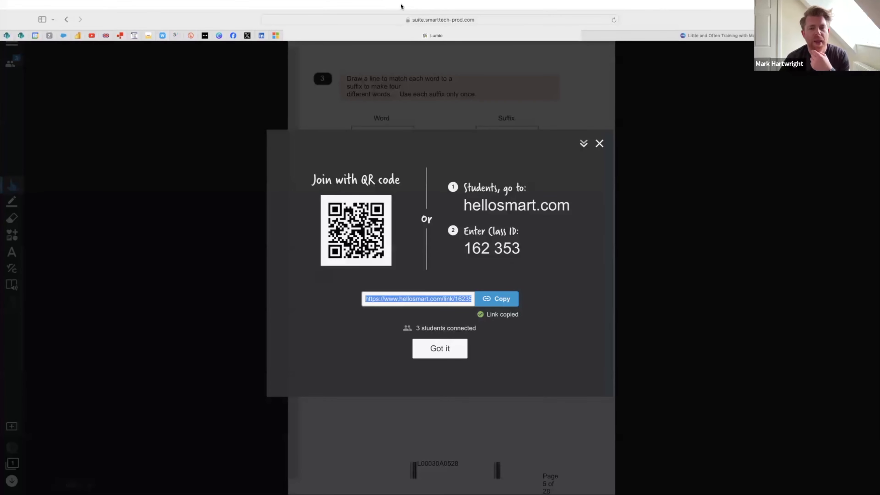
click(204, 103)
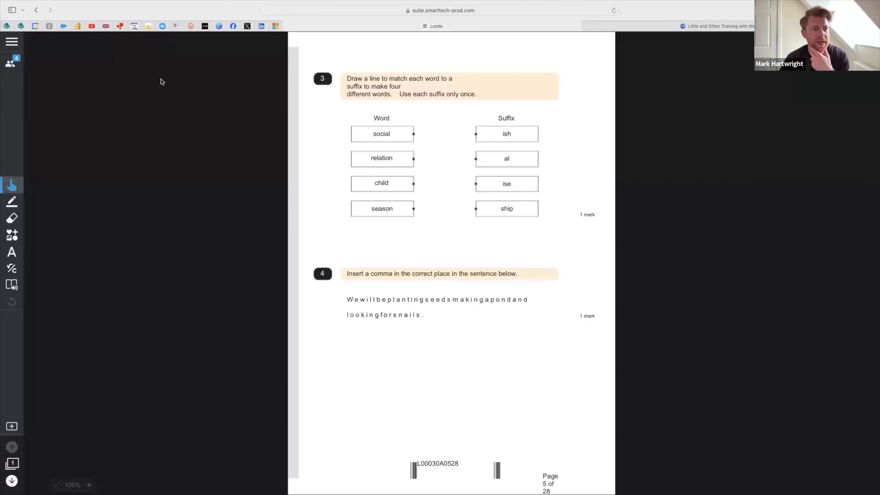
Step: Turn on the class ID display for the running lesson and close the student list
click(12, 63)
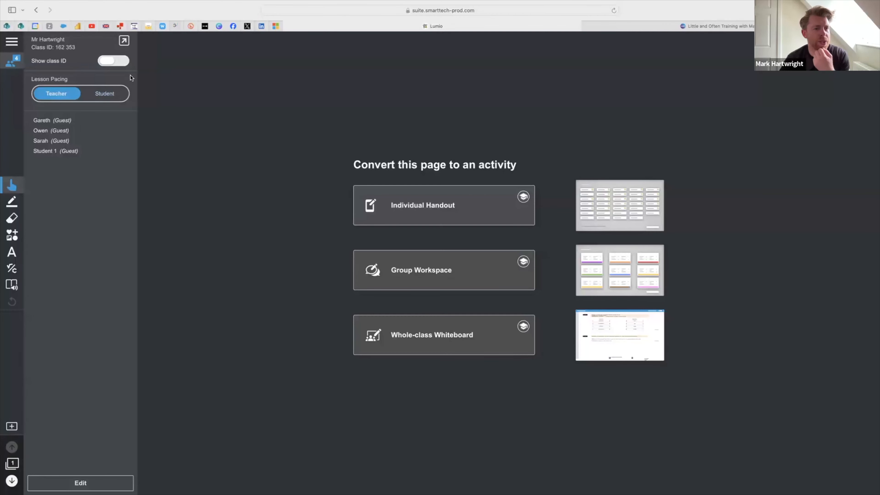
click(108, 62)
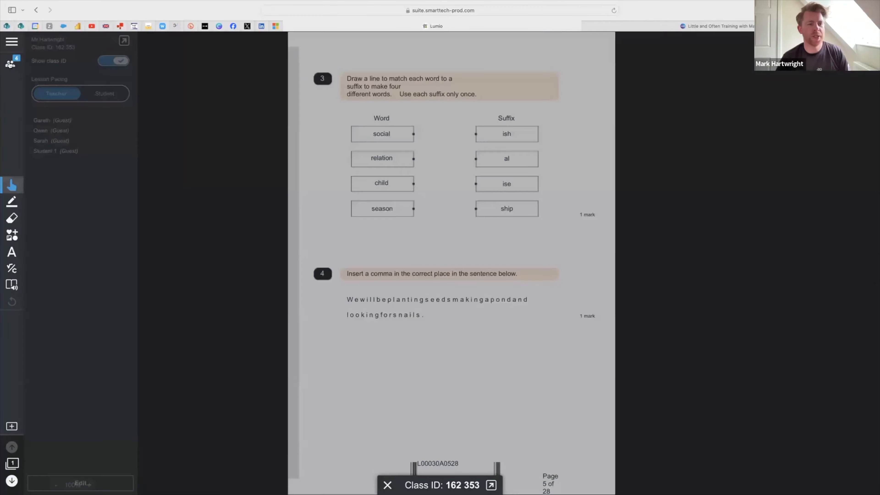
click(9, 65)
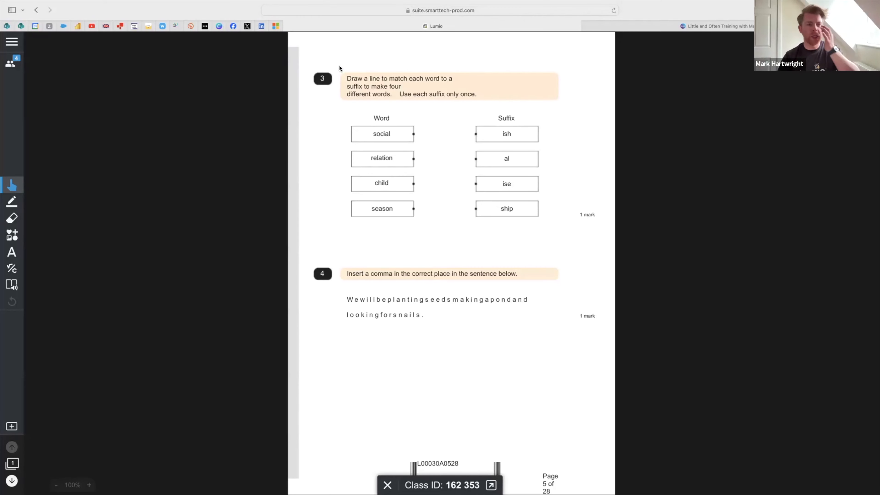
Step: Convert page 1 to an Individual Handout activity, view the teacher handout and return to the list of students
click(9, 65)
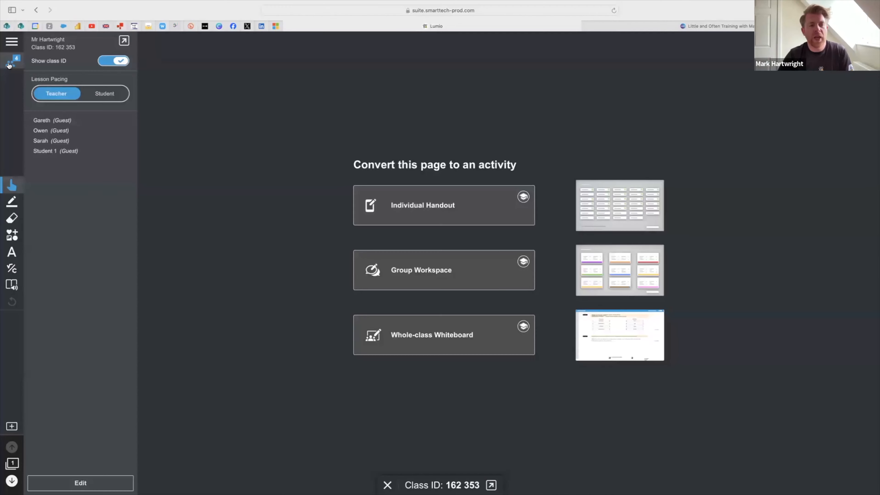
click(468, 216)
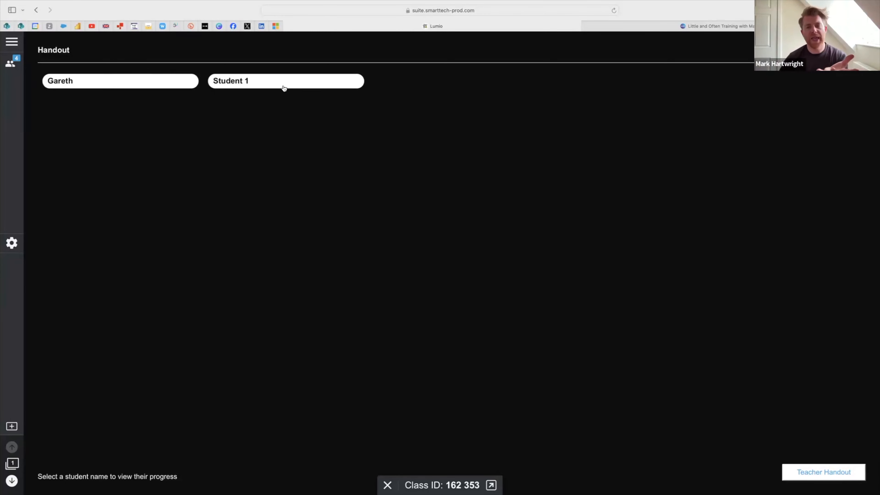
click(814, 478)
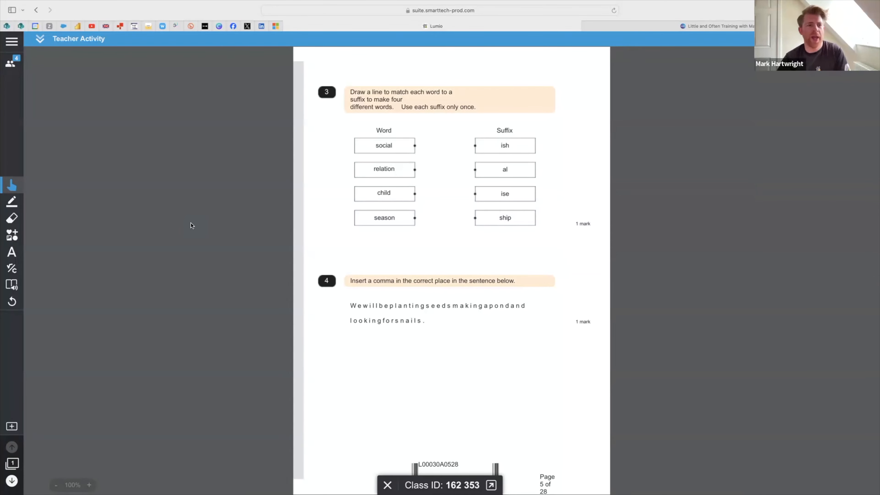
click(39, 34)
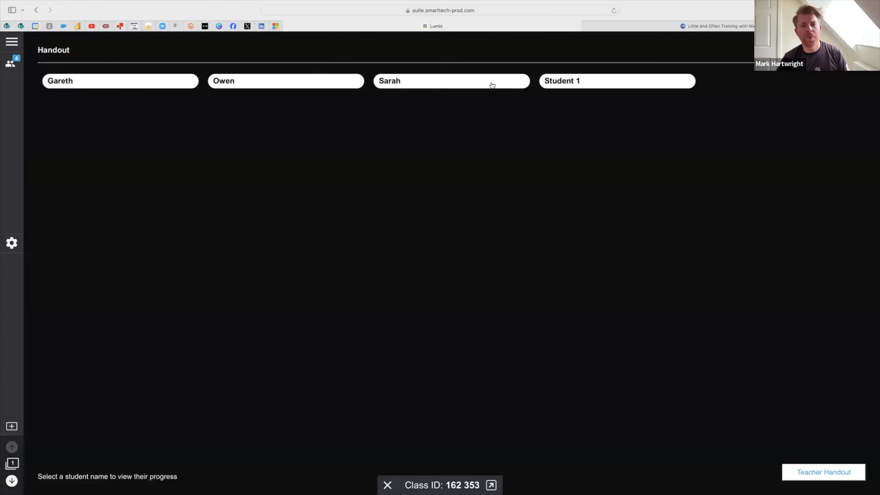
Step: View Student 1's handout, return to the list and open the first listed student's handout
click(628, 87)
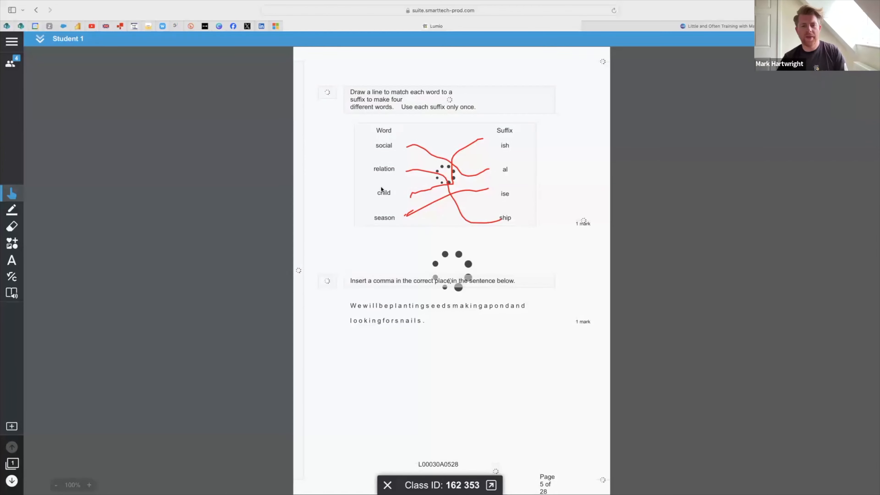
click(40, 43)
click(168, 85)
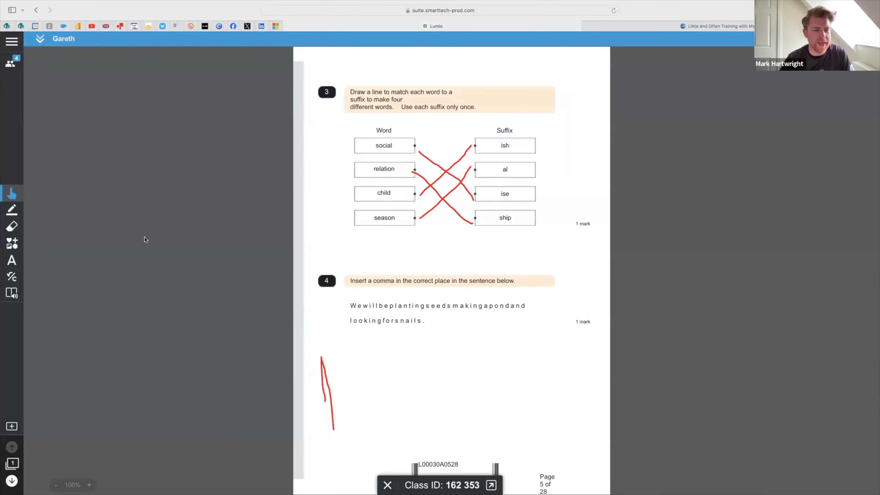
Step: Circle "Insert a comma" in question 4 with a blue pen on the first student's handout and close it
click(16, 262)
click(11, 210)
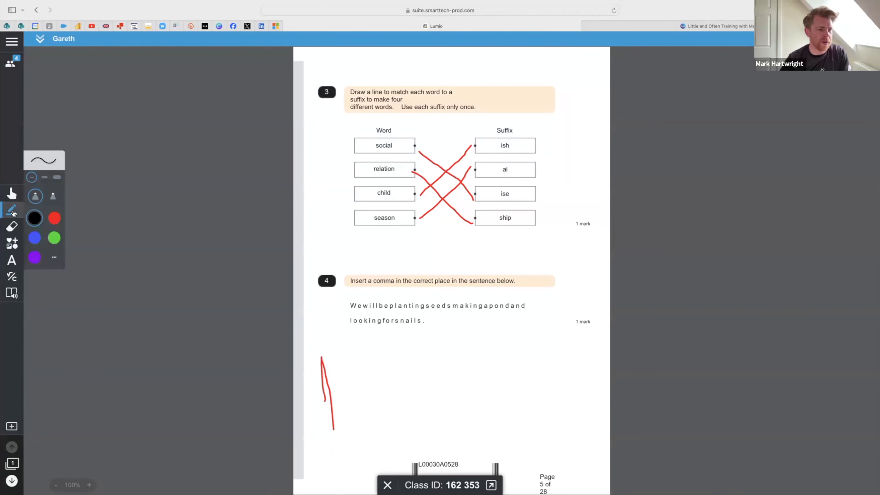
click(34, 238)
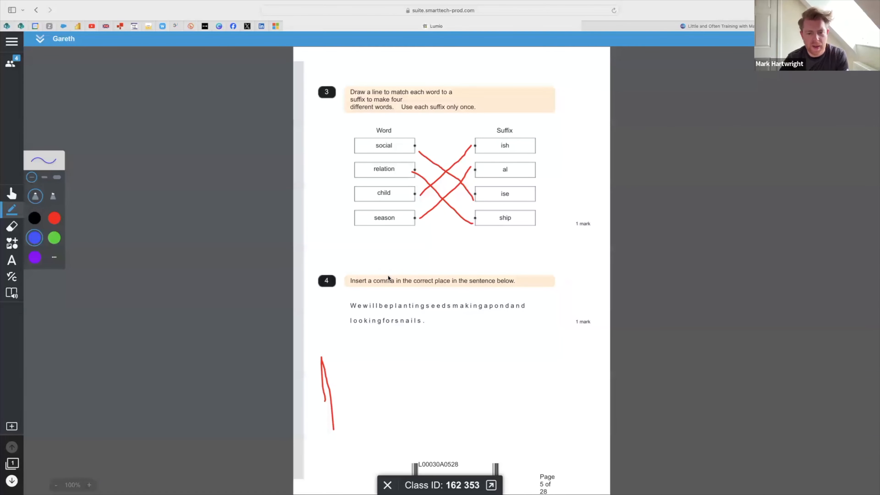
click(380, 277)
mouse_move(381, 277)
mouse_down()
mouse_move(364, 291)
mouse_move(395, 281)
mouse_move(376, 274)
mouse_up()
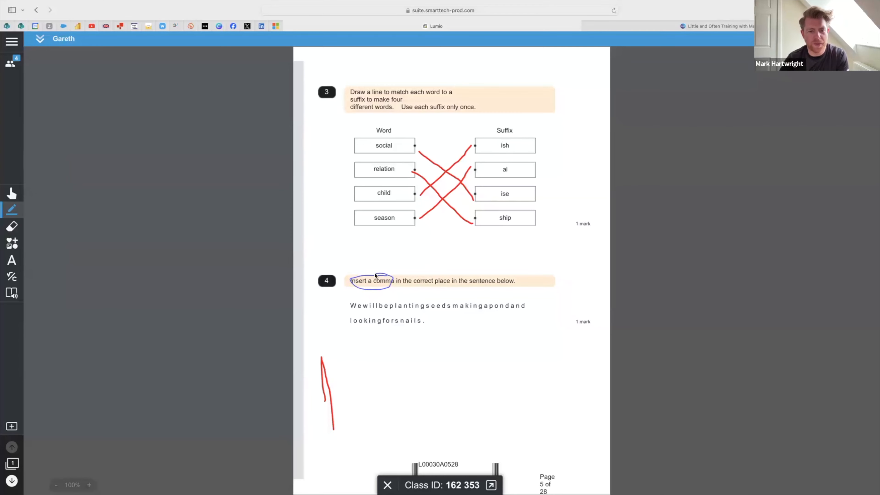
click(40, 43)
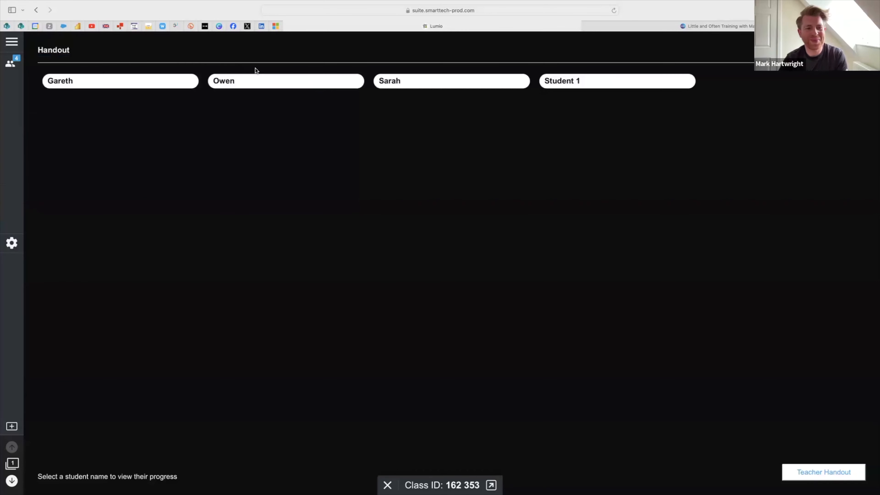
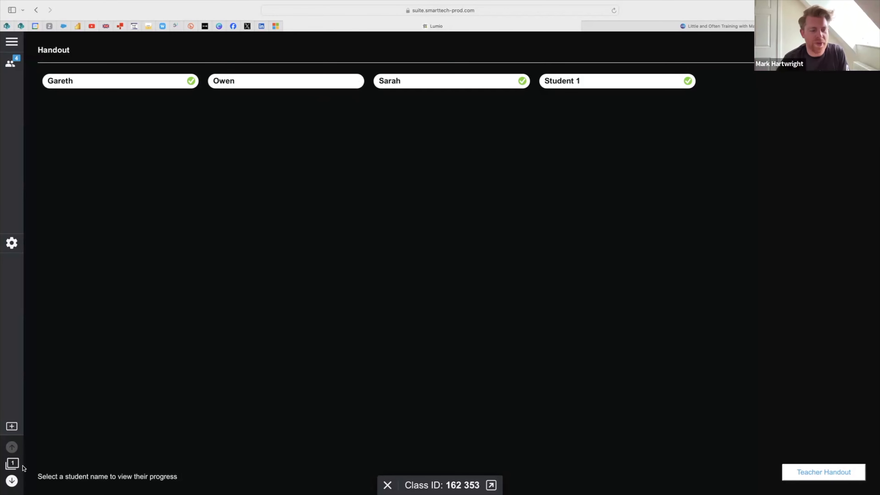
Step: Go to page 2, have Immersive Reader read the question 7 instruction aloud and exit the reader
click(14, 482)
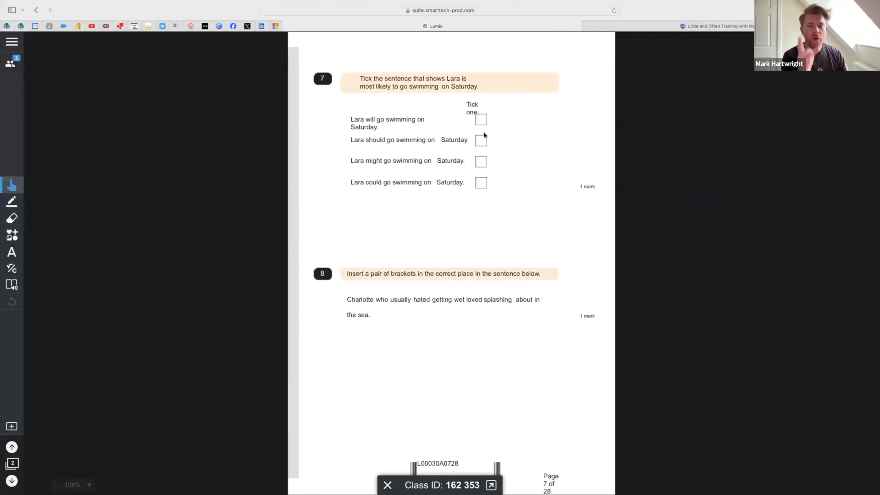
click(10, 285)
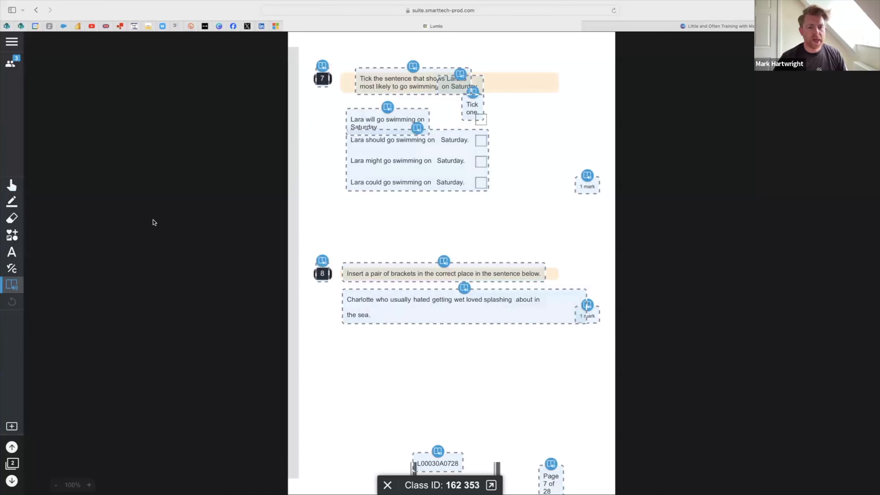
click(413, 69)
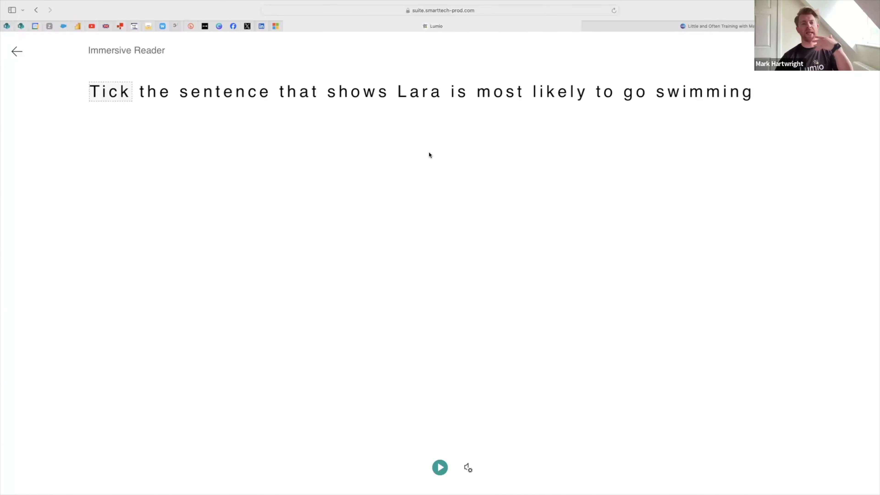
click(441, 471)
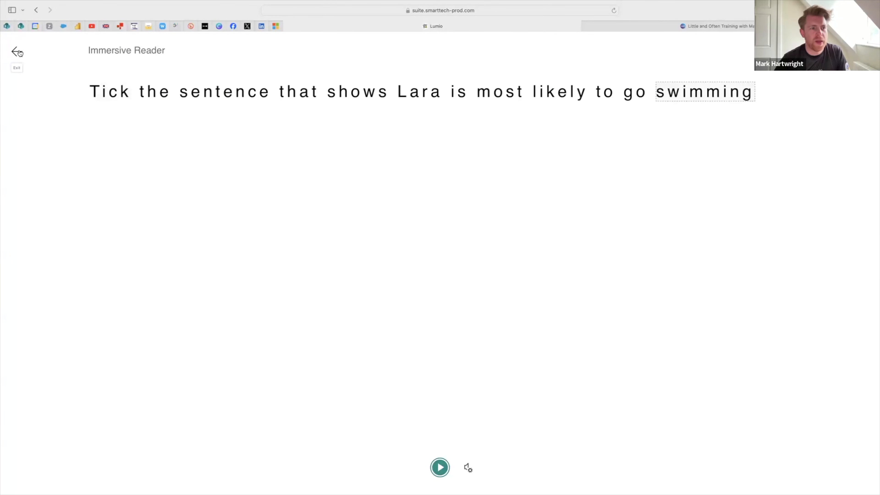
click(18, 52)
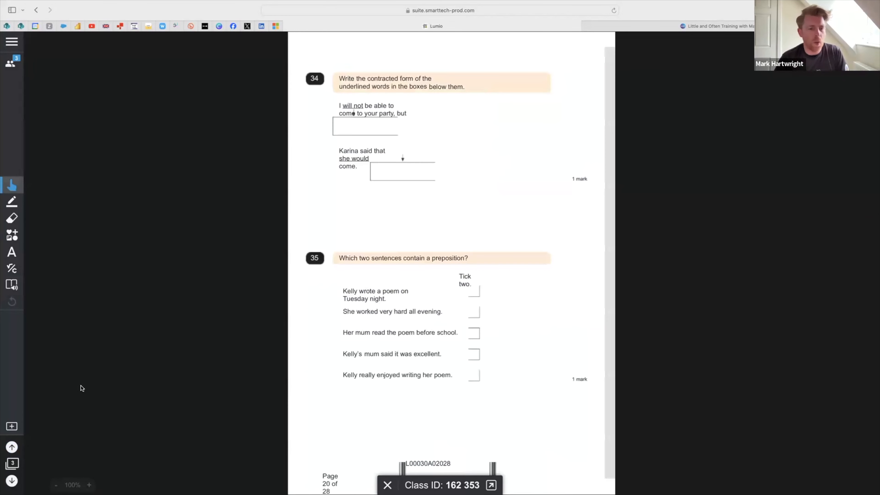
Step: Go to the maths test on page 4 and convert it to an Individual Handout activity
click(13, 481)
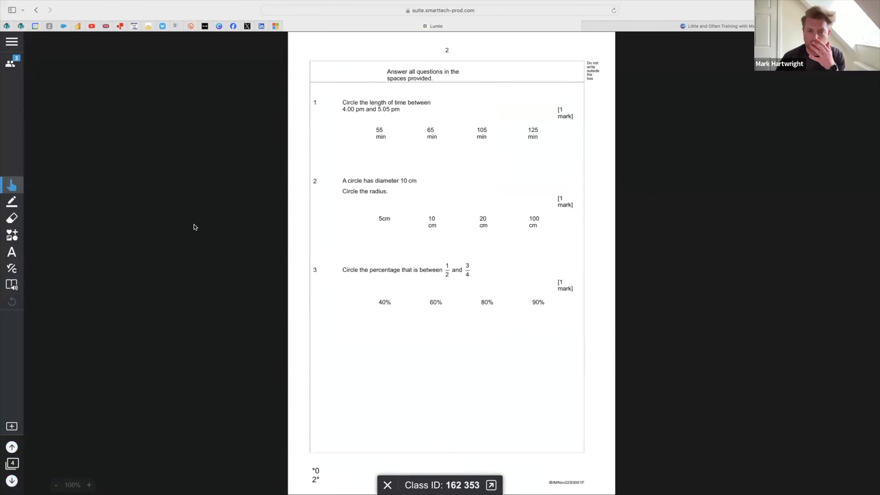
click(10, 65)
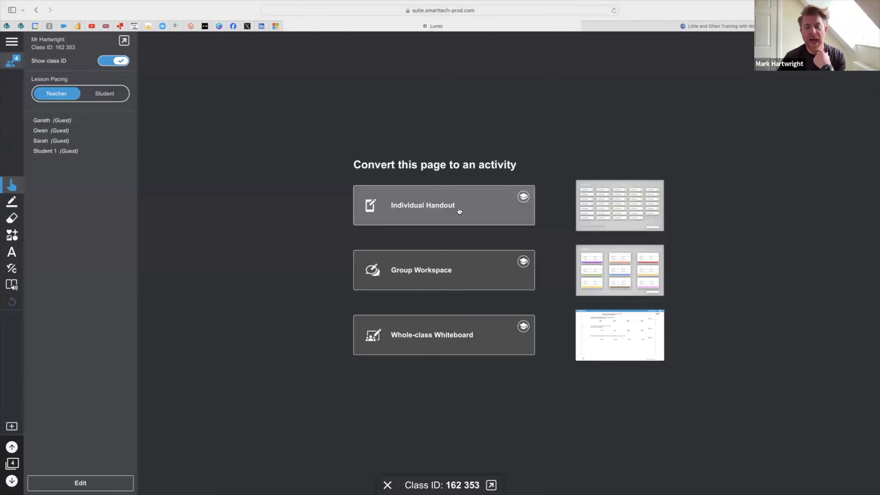
click(475, 207)
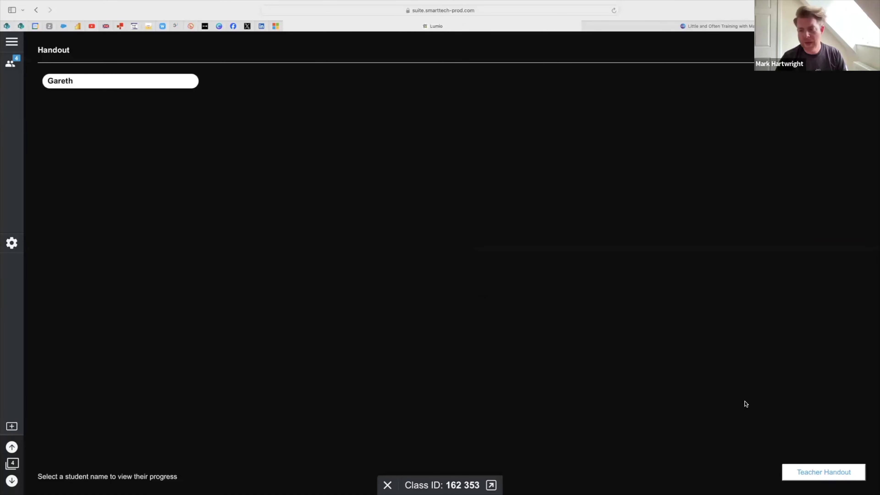
Step: In the teacher handout, add a circle shape around 55 min in question 1, with no fill and shrunk to fit the answer
click(792, 475)
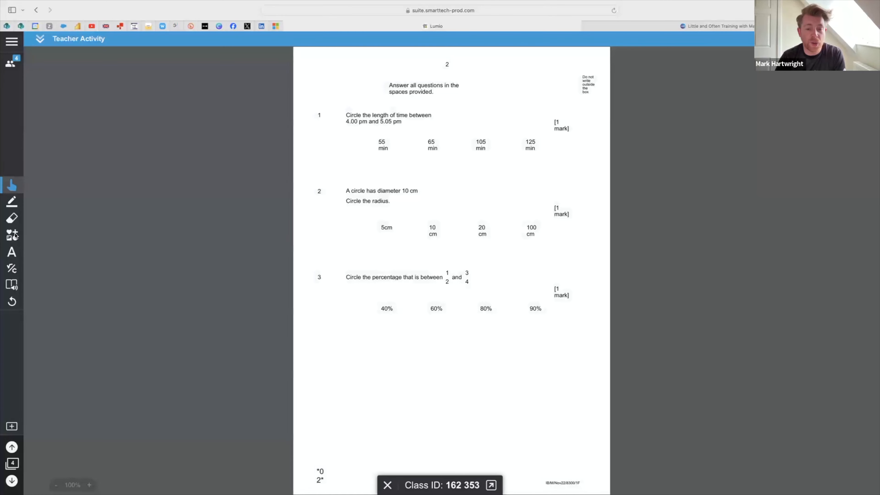
click(12, 235)
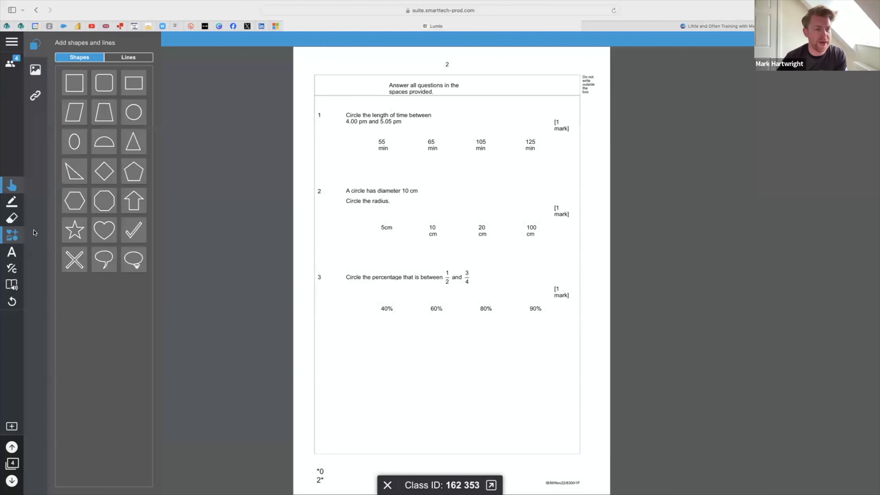
click(133, 113)
drag(458, 270, 389, 161)
click(329, 102)
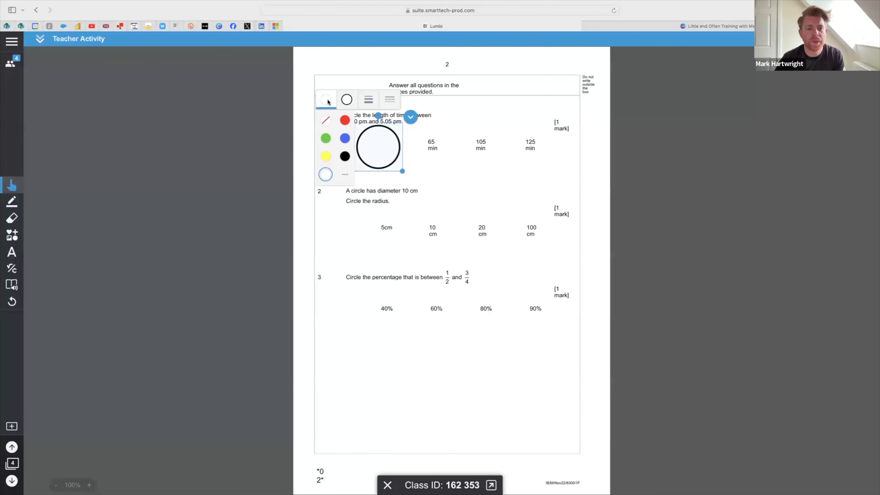
click(326, 121)
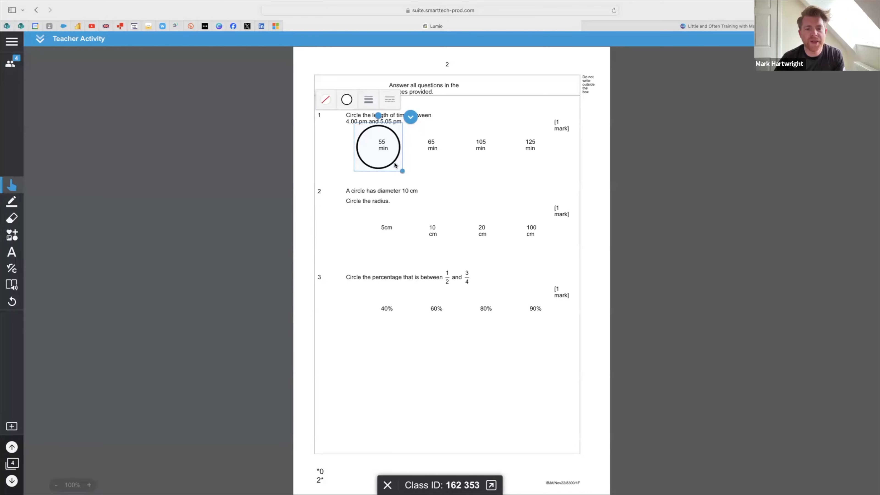
drag(403, 171, 388, 160)
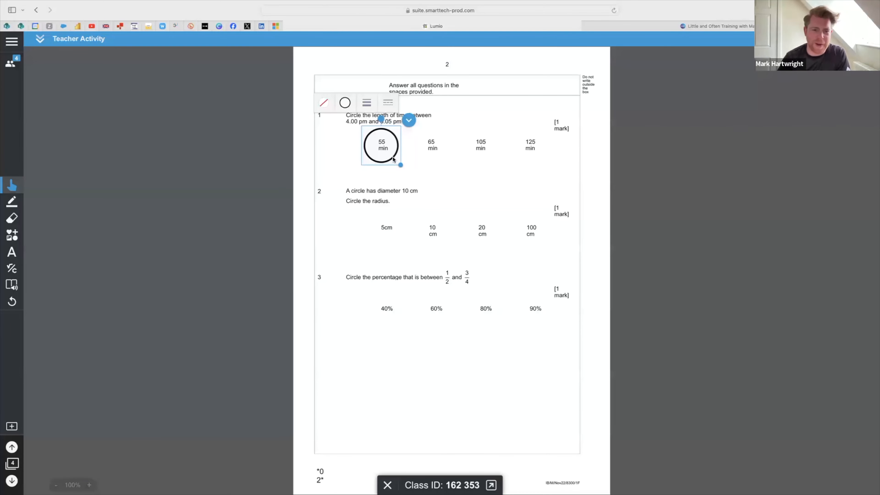
Step: Make the circle an Infinite Cloner and place copies around 10 cm in question 2 and 60% in question 3
click(409, 120)
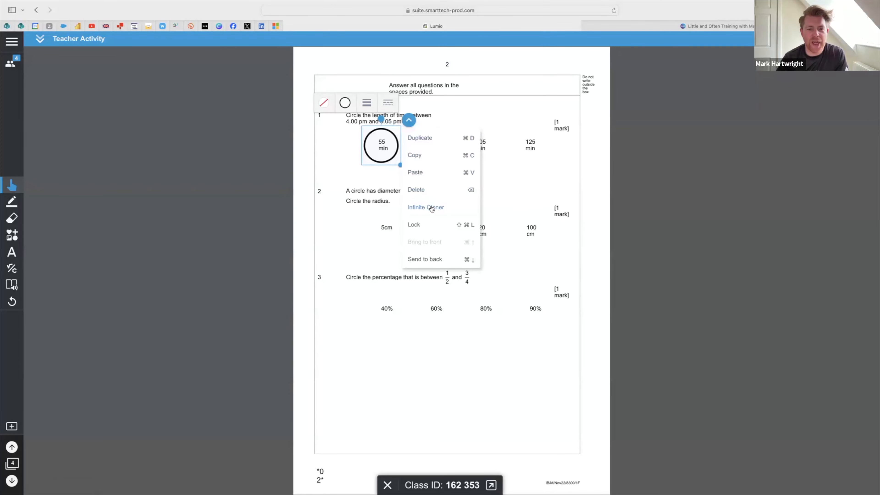
click(432, 208)
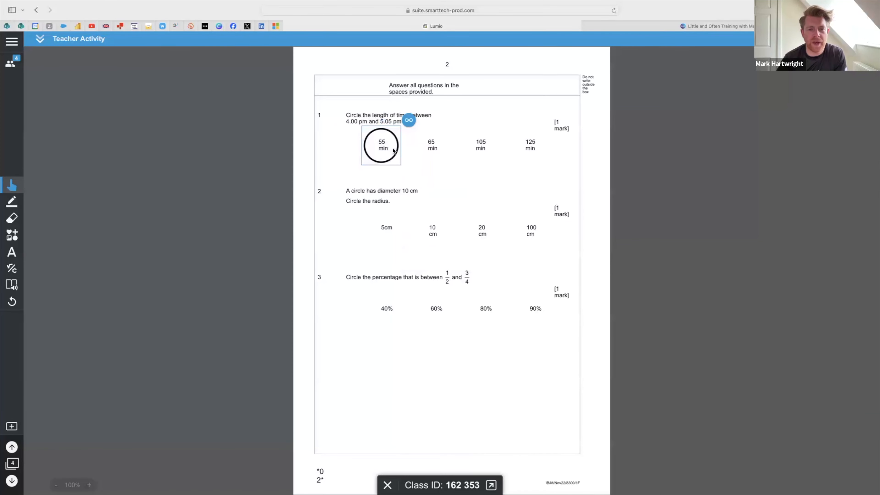
drag(396, 157, 445, 242)
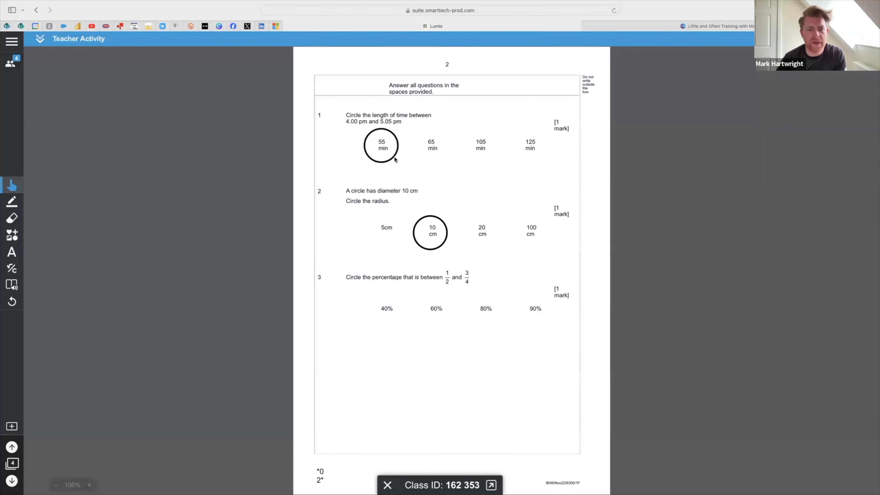
mouse_move(396, 158)
mouse_down()
mouse_move(498, 329)
mouse_move(447, 323)
mouse_up()
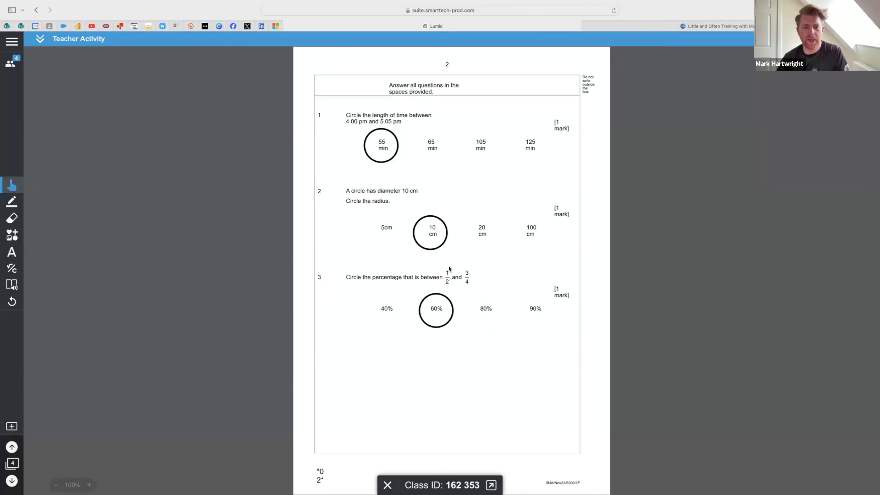
Step: Move the question 2 circle to 5cm, pull another copy slightly off the 55 min circle and close the teacher handout
drag(417, 235, 373, 232)
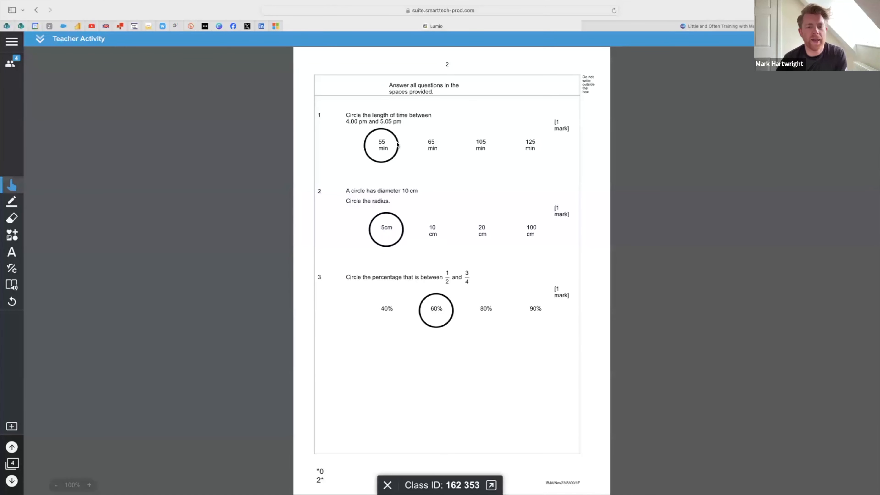
drag(397, 144, 400, 144)
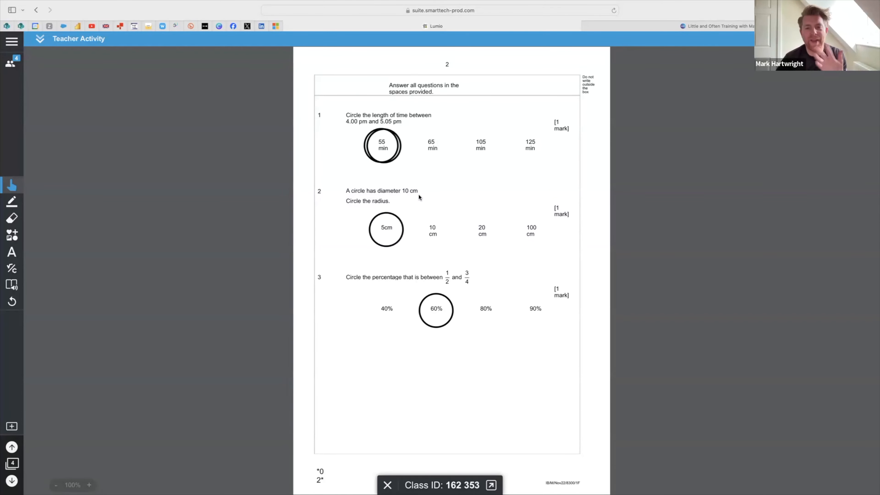
click(40, 39)
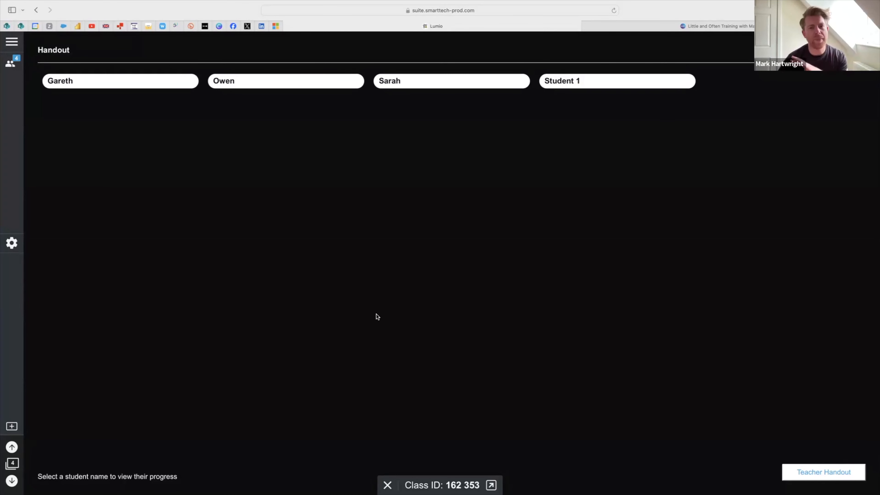
Step: Reopen the lesson for editing, start adding a page and show the options for importing a resource
click(12, 43)
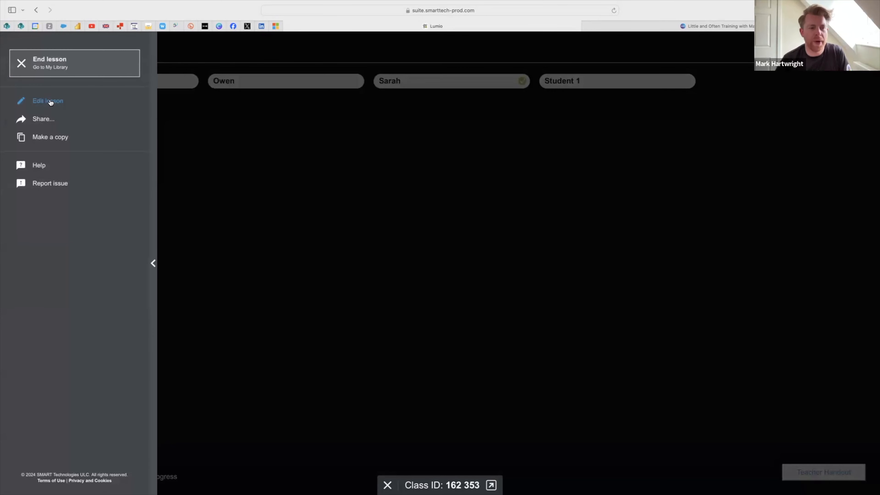
click(59, 101)
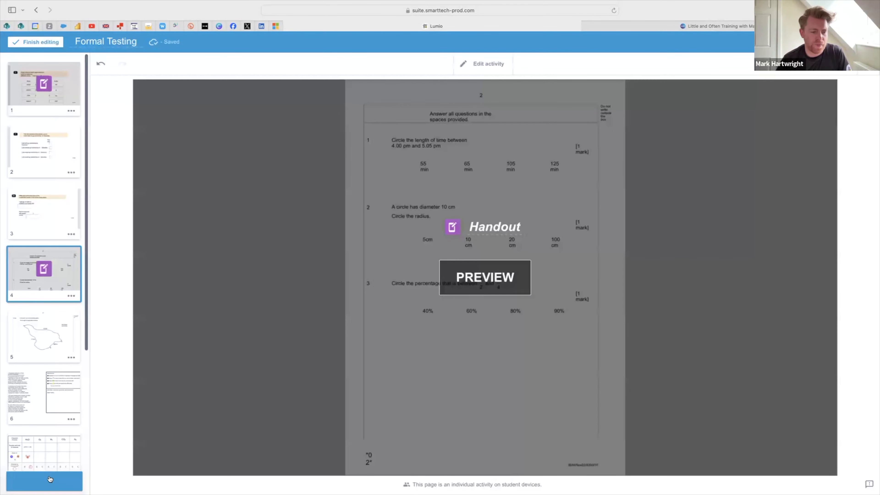
click(45, 482)
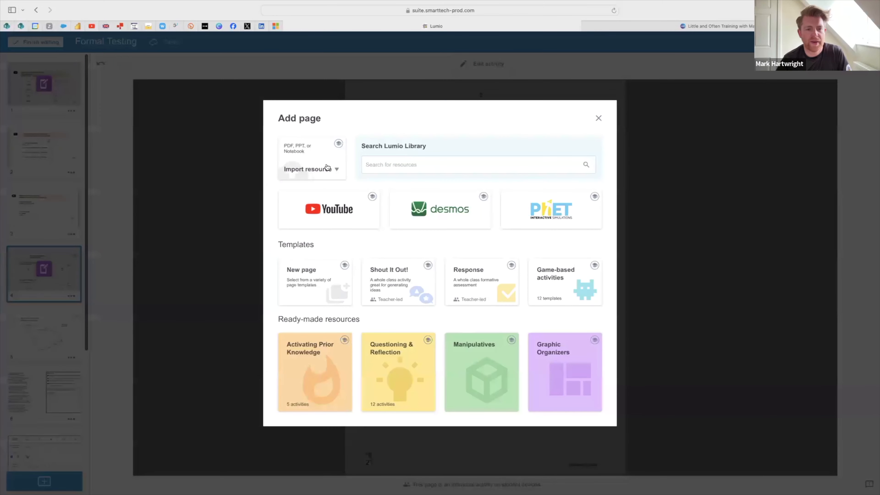
click(314, 164)
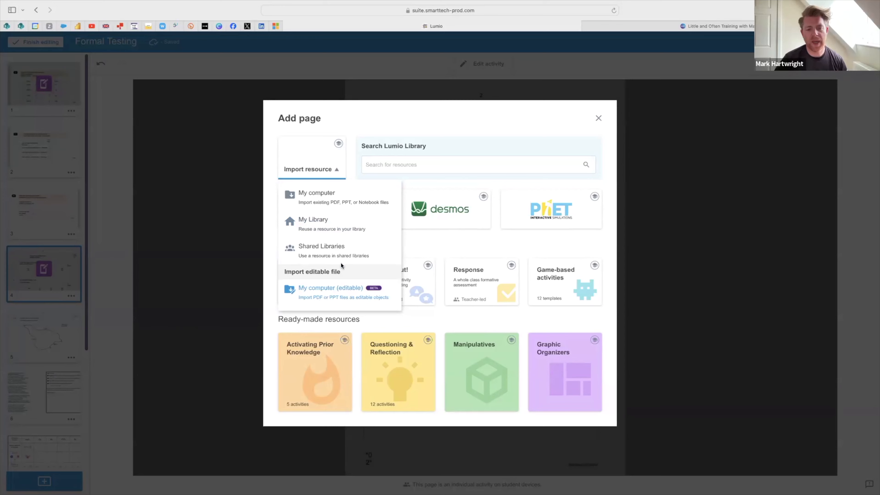
Step: Draft a True or False question in a new Response activity, discard it, and view the game-based activity templates without adding one
click(300, 170)
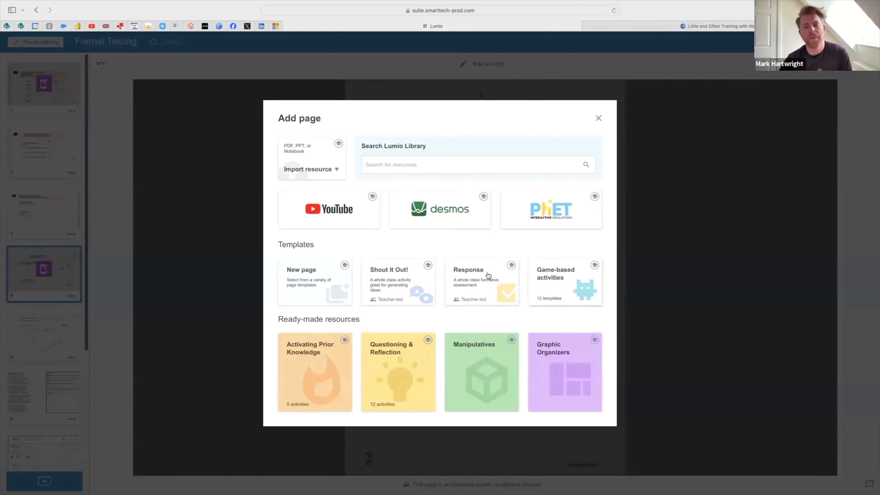
key(Escape)
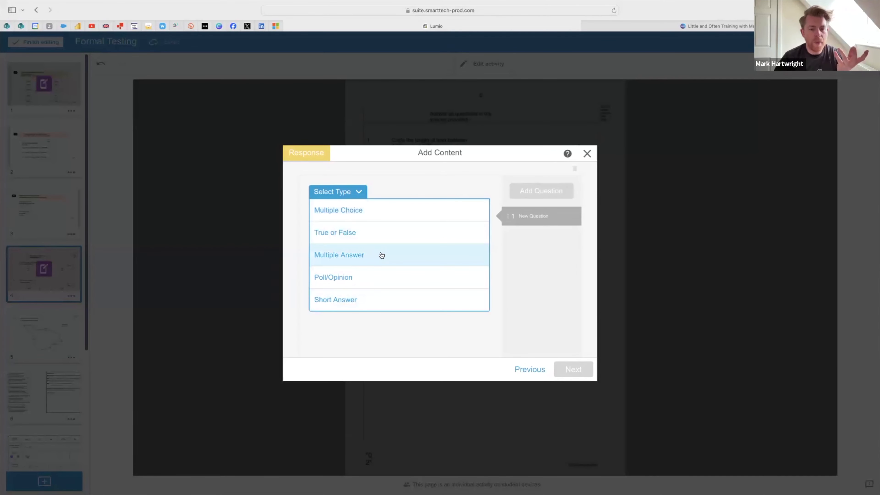
click(373, 236)
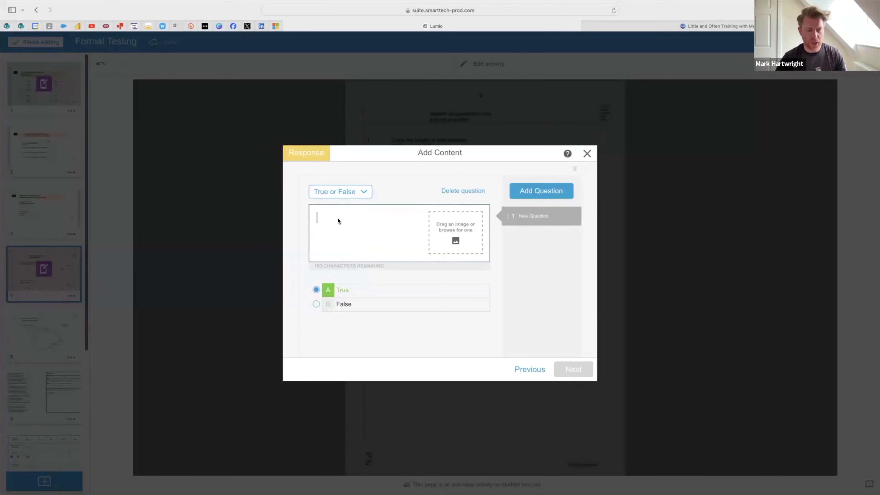
text(d)
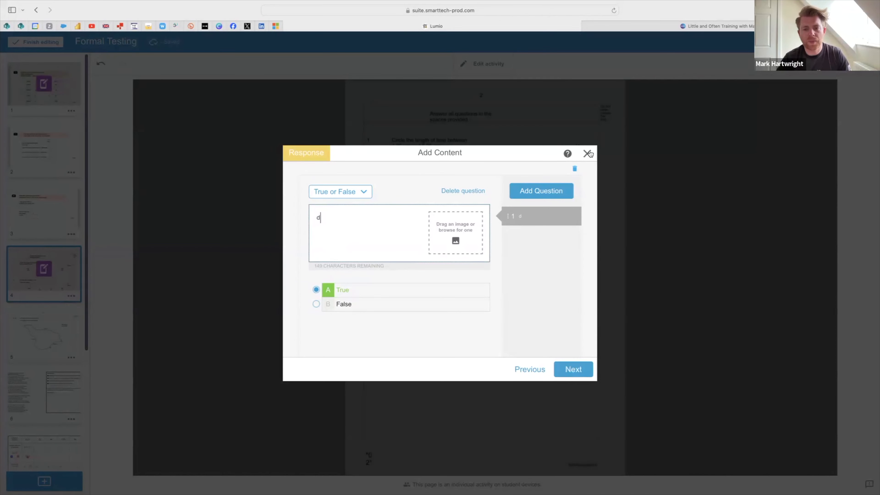
click(363, 191)
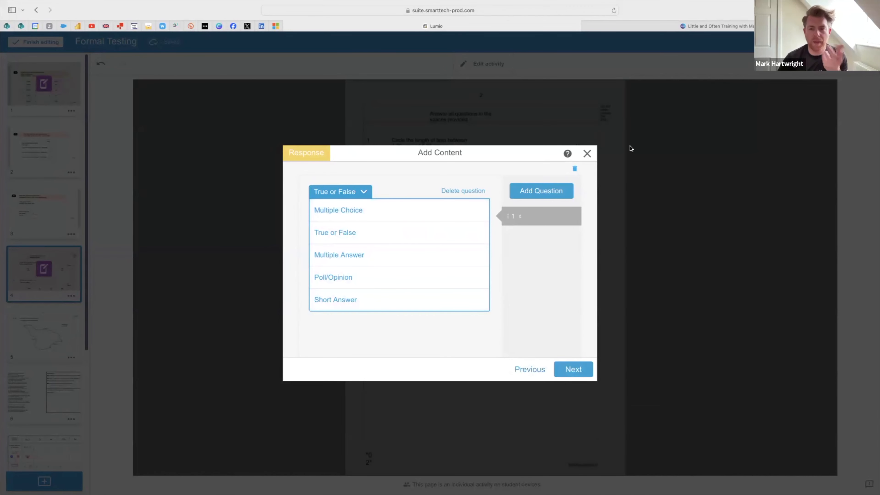
click(521, 368)
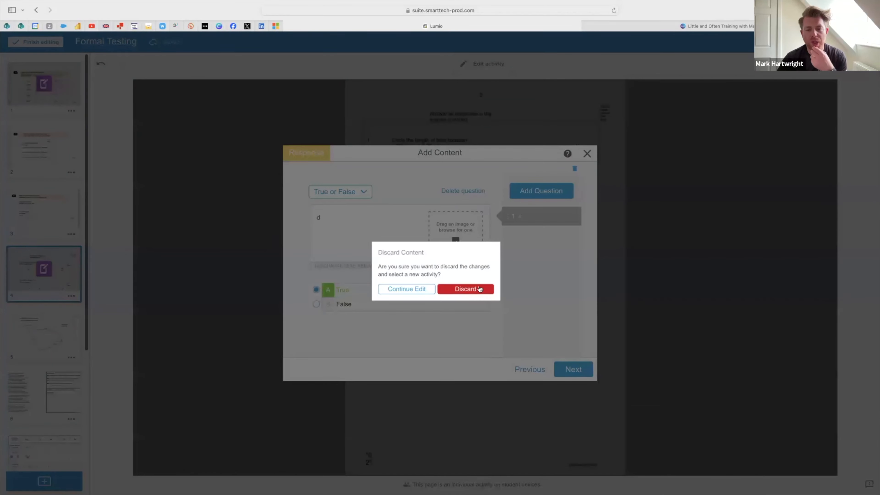
click(468, 292)
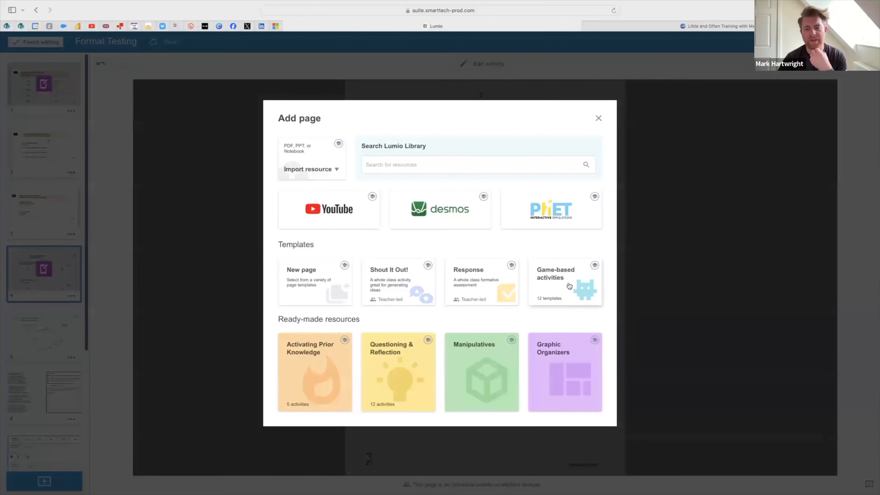
click(569, 286)
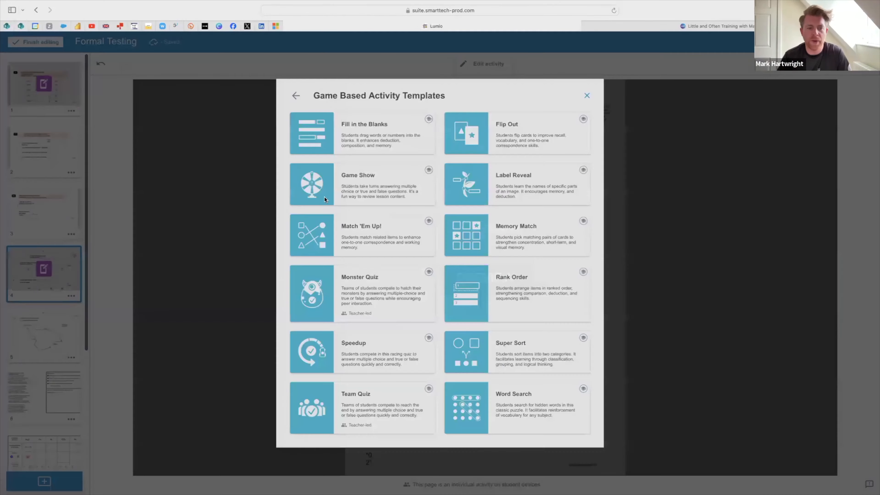
click(598, 84)
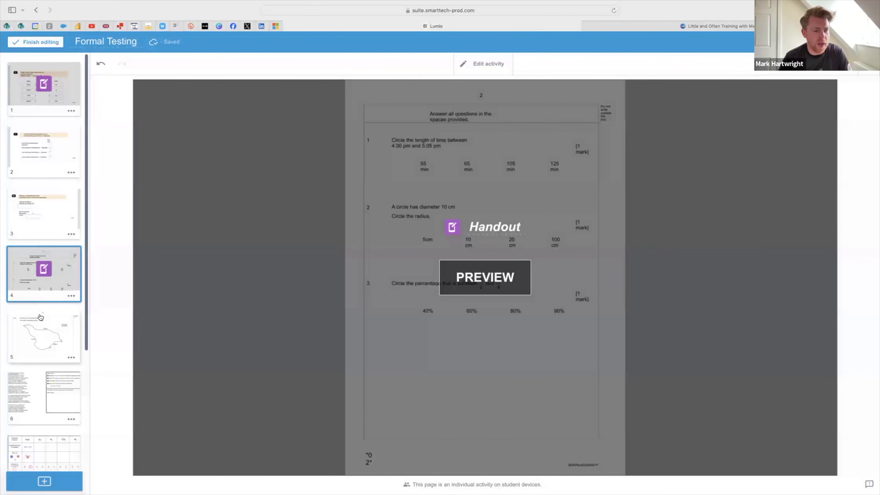
Step: Select the States of Matter activity on page 9, finish editing the lesson and start the activity for the class
scroll(52, 398, down, 5)
click(51, 397)
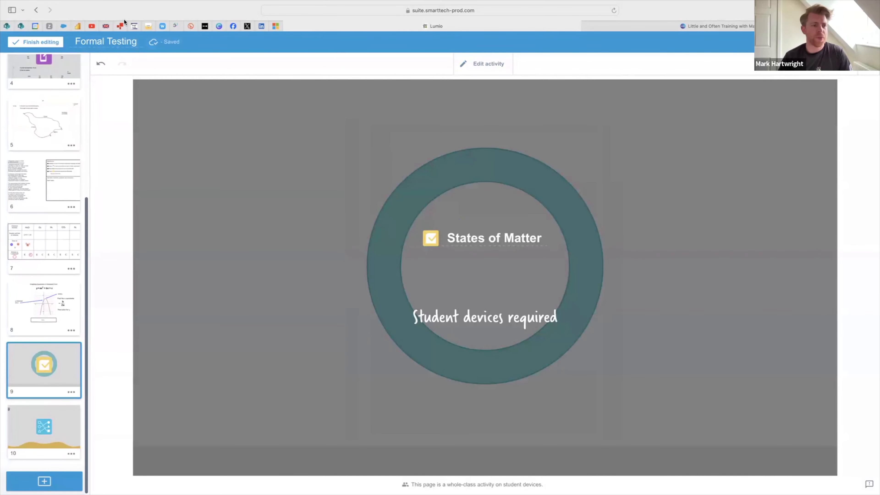
click(43, 45)
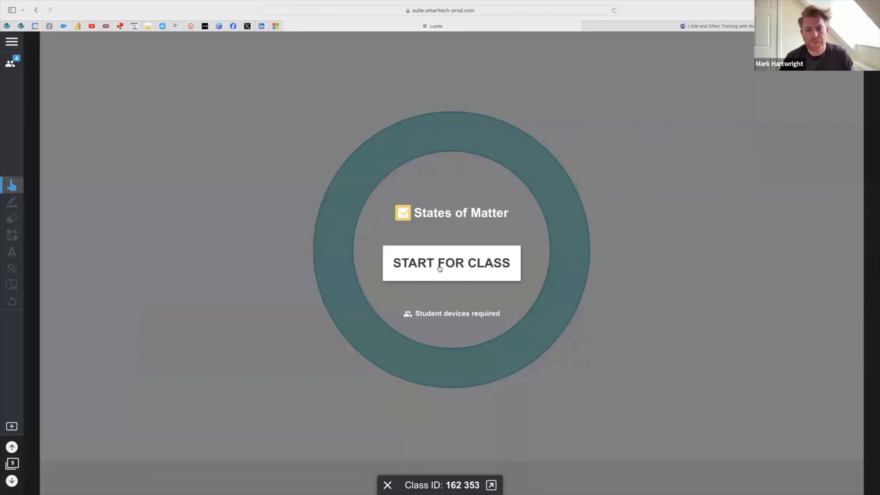
click(439, 268)
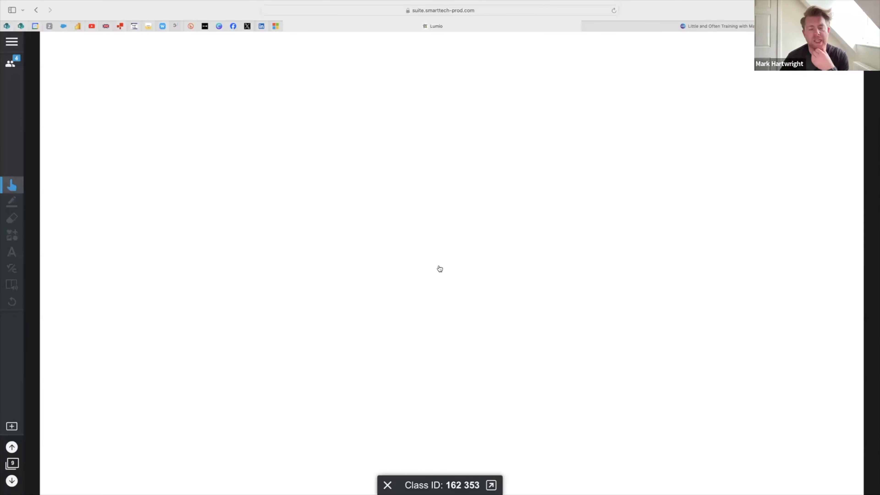
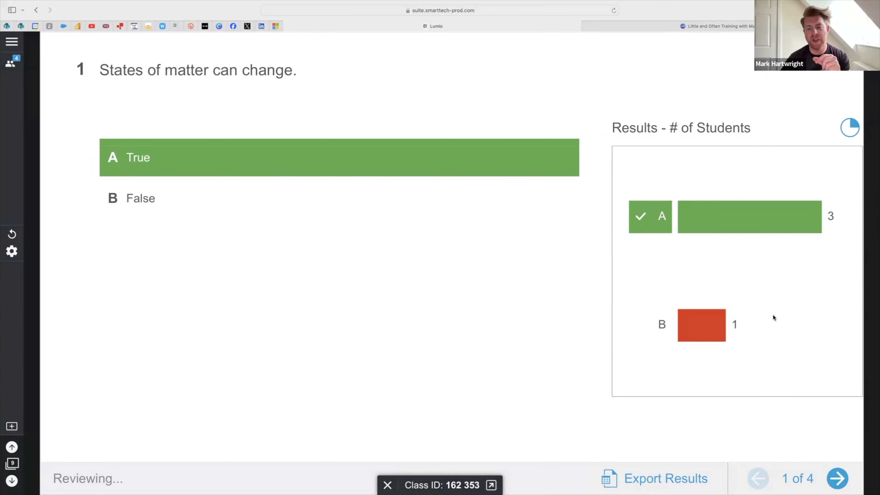
Step: Review the class results of the States of Matter activity for questions 2 to 4
click(840, 482)
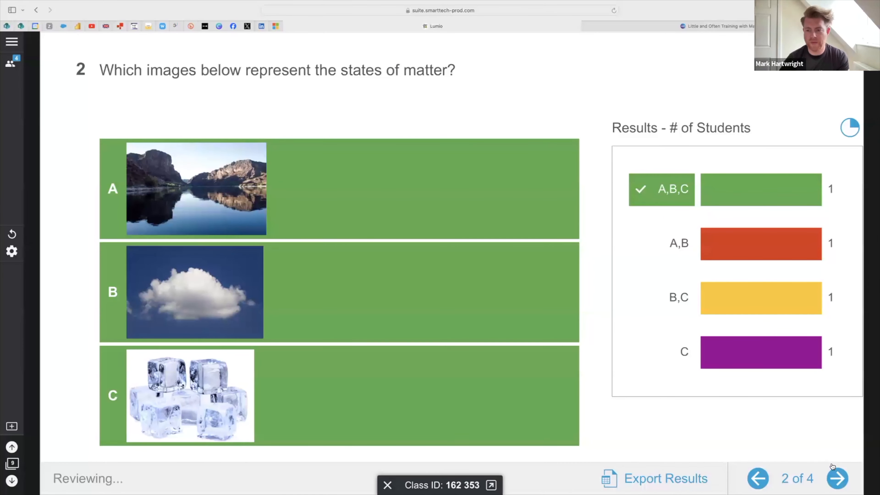
click(837, 479)
click(837, 479)
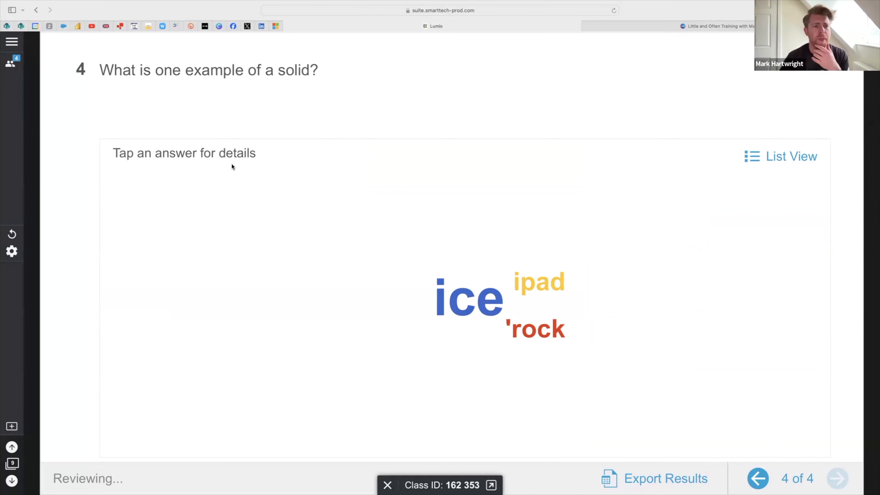
Step: Show the connected students and set the lesson pacing to Student
click(16, 64)
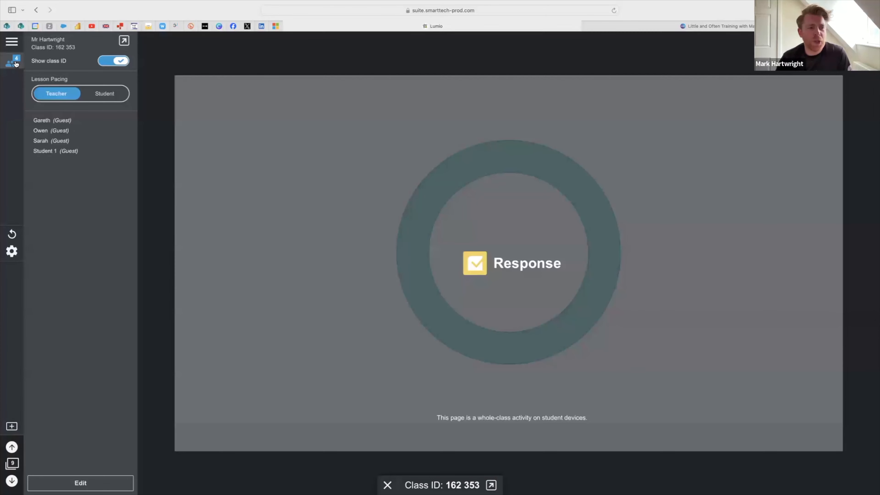
click(102, 99)
click(10, 61)
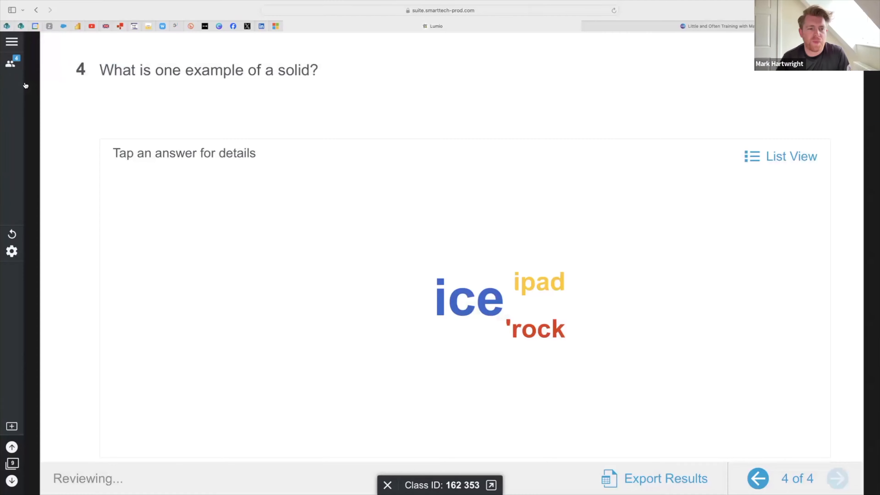
Step: Browse the lesson's pages, viewing the Multiplication Practice activity, the chemical formula table on page 7 and the handout dashboard on page 4
click(12, 463)
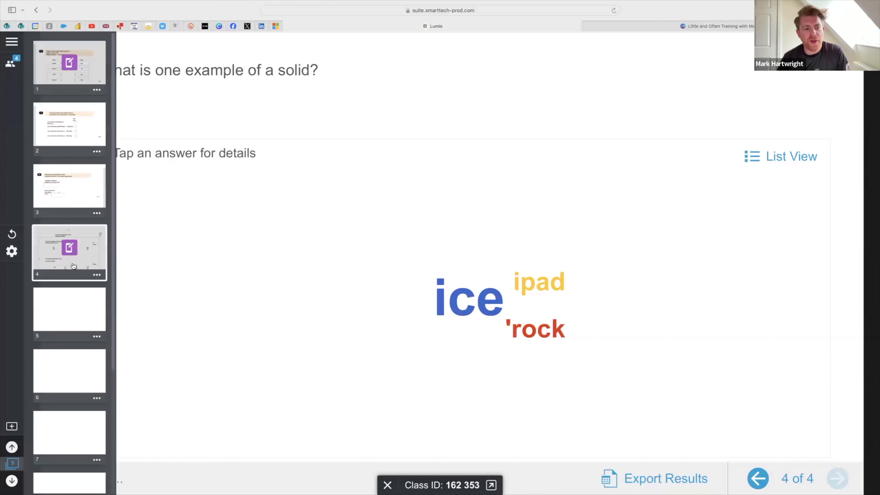
scroll(85, 416, down, 5)
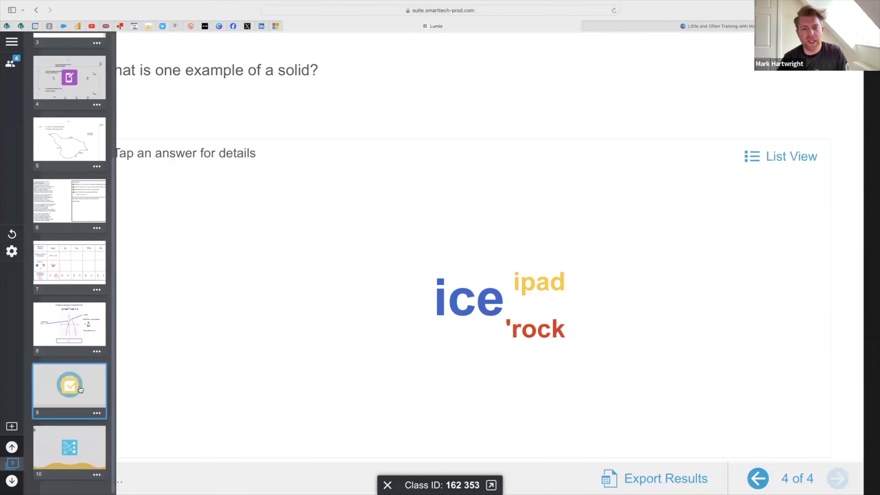
click(78, 429)
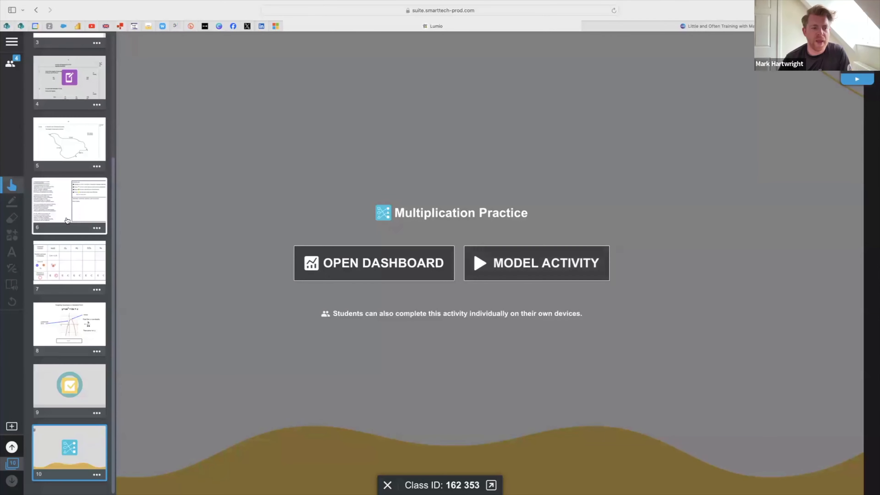
click(76, 266)
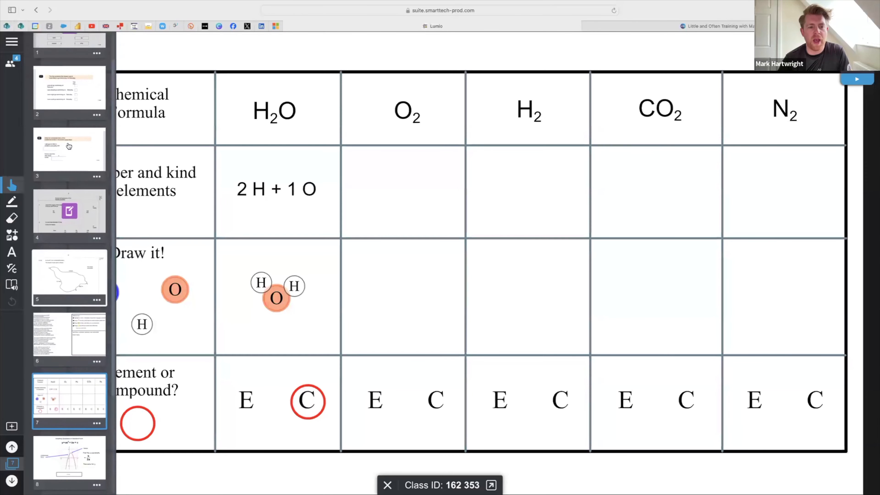
scroll(69, 149, up, 2)
click(71, 237)
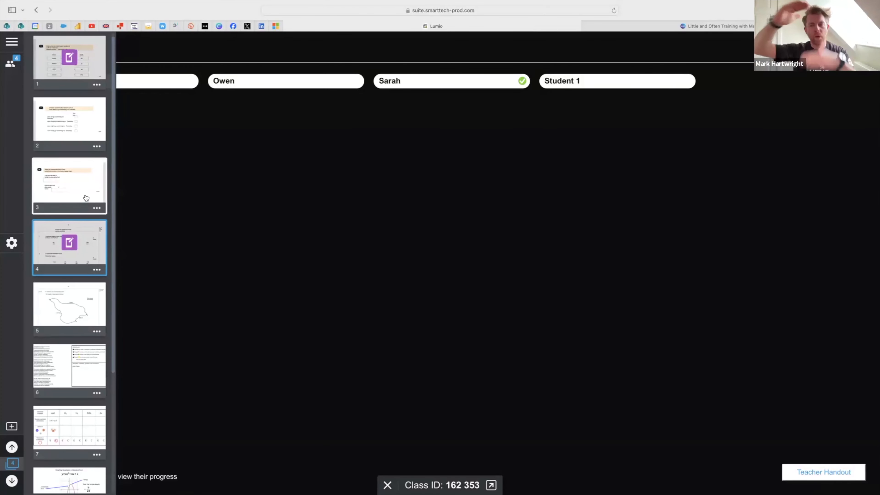
scroll(69, 347, down, 5)
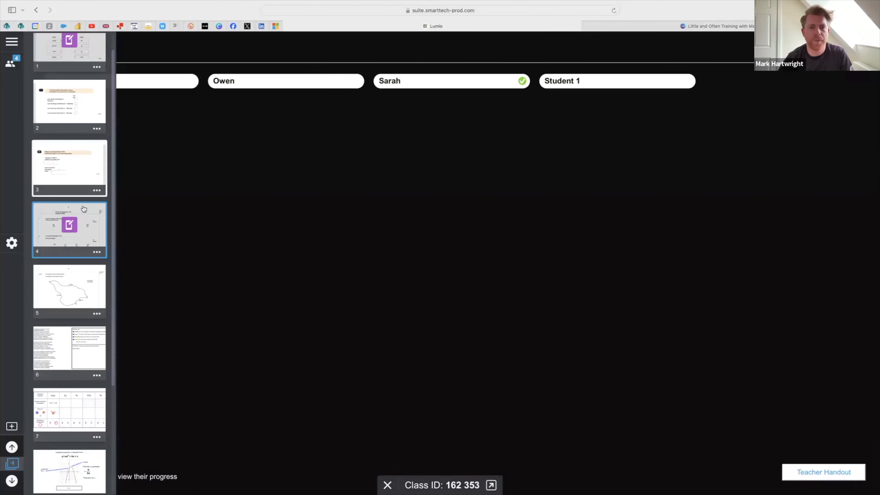
click(71, 472)
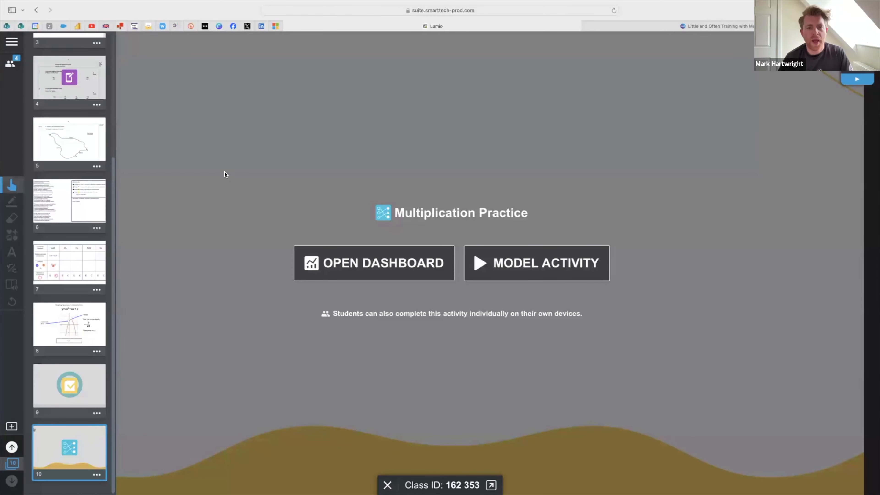
scroll(67, 199, up, 5)
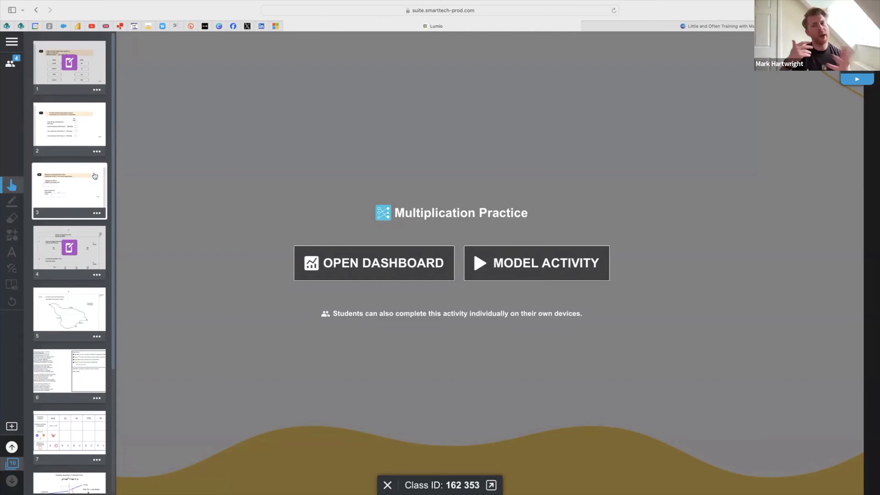
Step: Add a Shout It Out! activity to the presented lesson and return to My Library
click(12, 426)
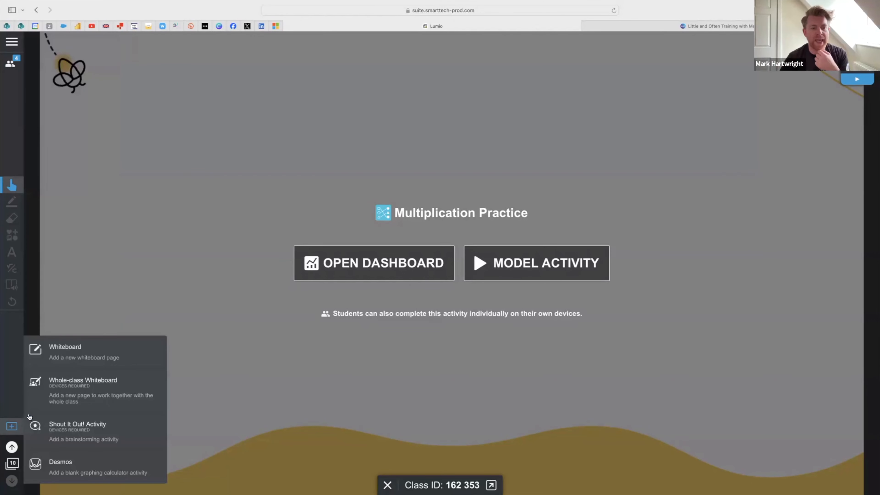
click(118, 428)
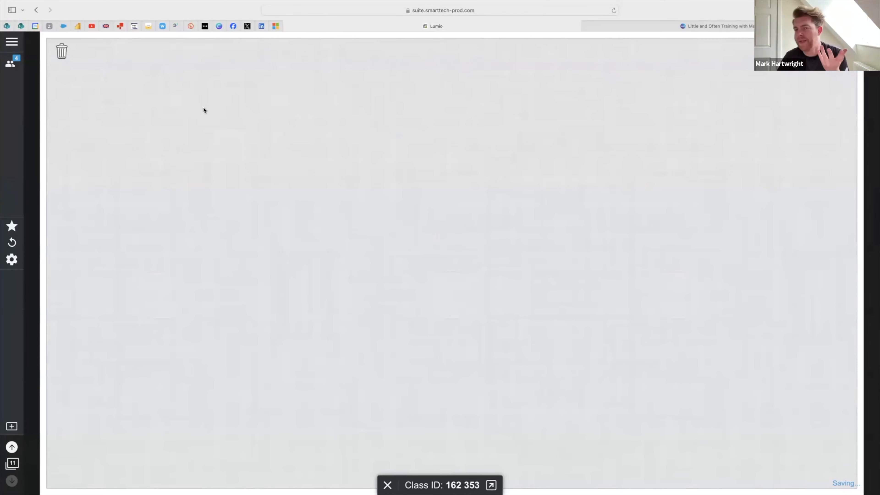
click(12, 41)
click(93, 67)
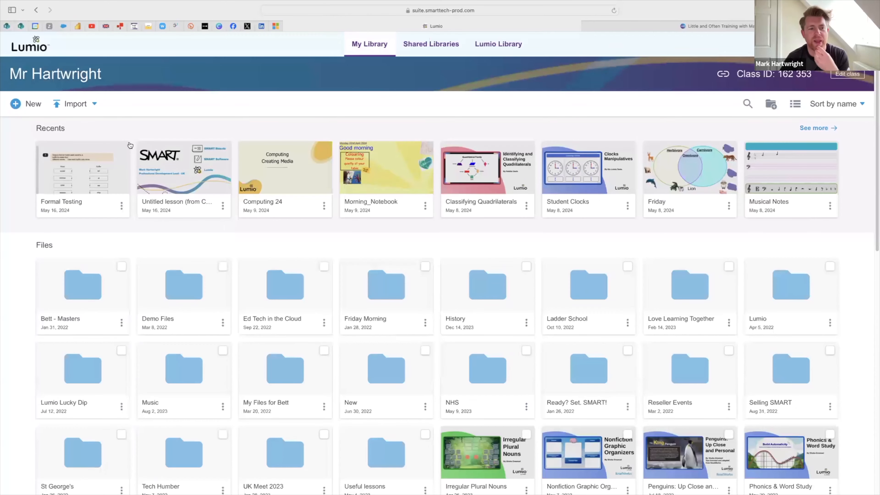
mouse_move(125, 175)
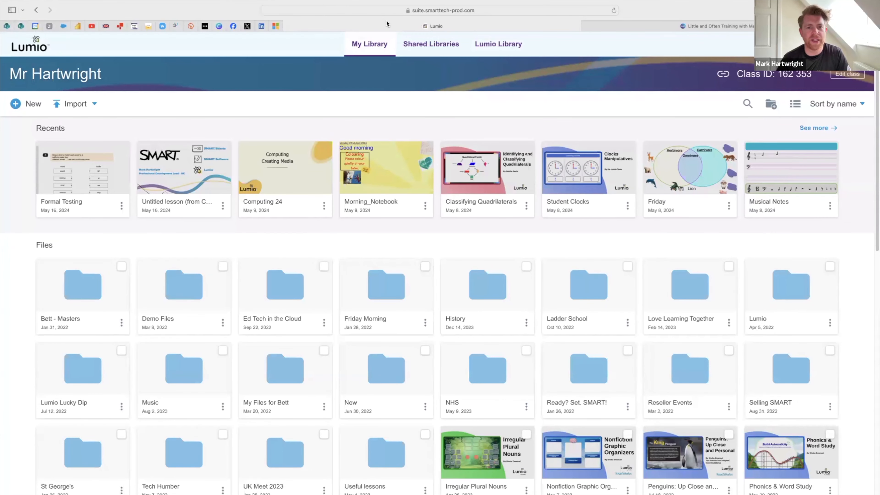
Step: Switch to the SMART training web page and look through the scheduled May and June sessions
click(701, 26)
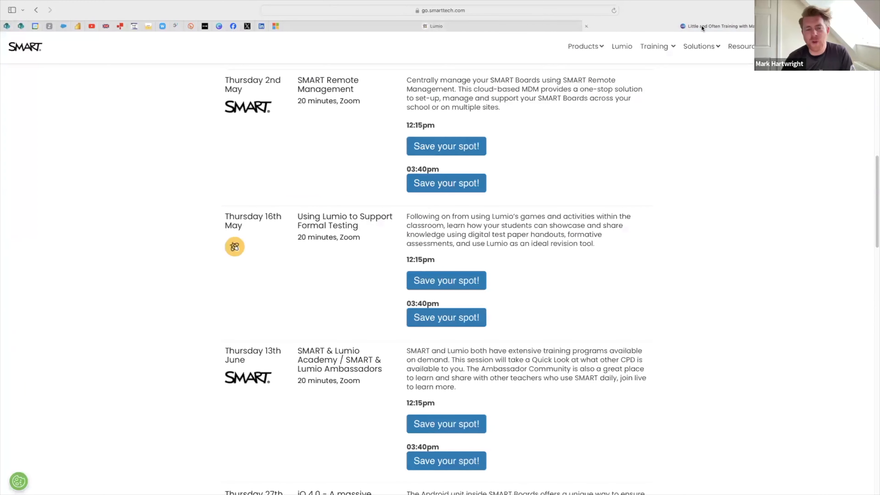
scroll(721, 142, up, 2)
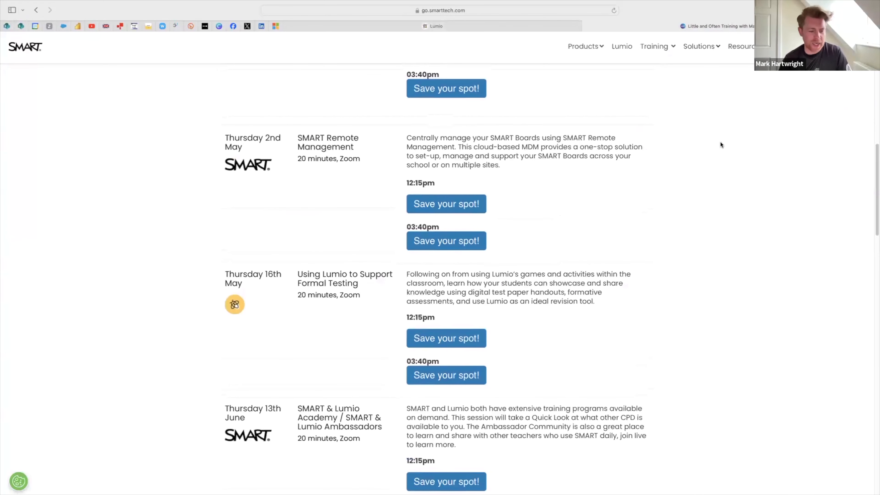
scroll(720, 142, down, 1)
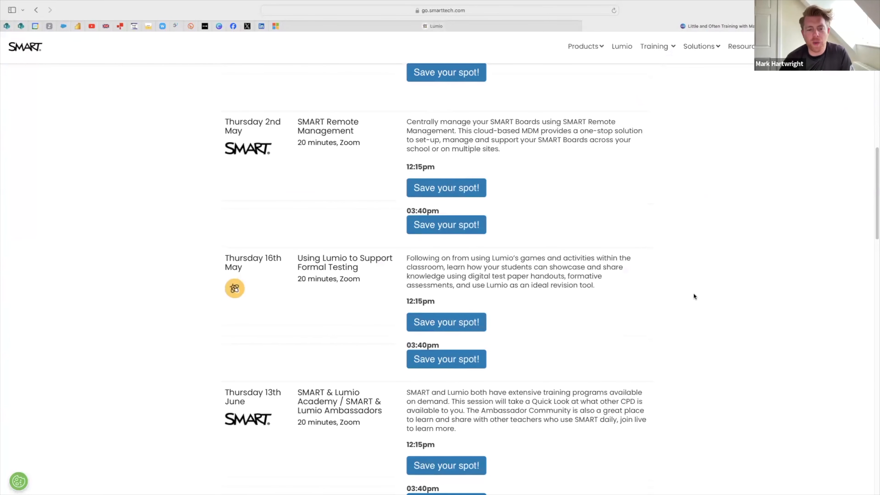
scroll(694, 293, down, 5)
scroll(694, 296, down, 1)
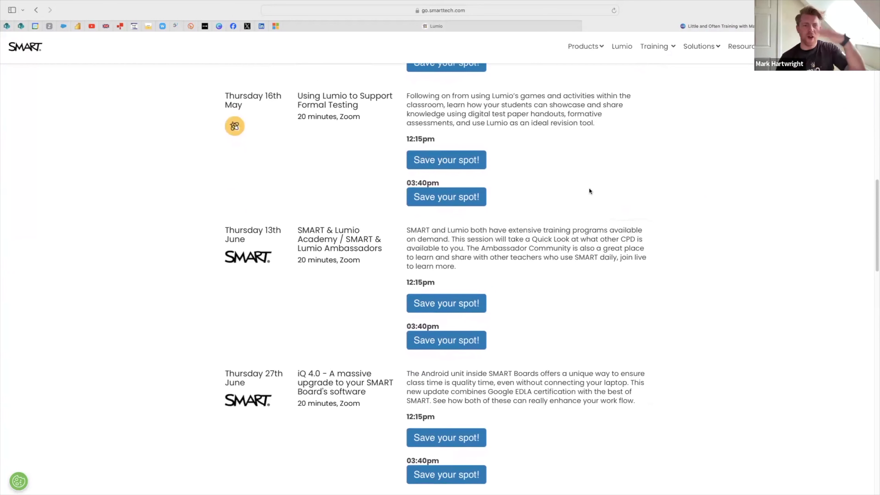
scroll(590, 188, down, 3)
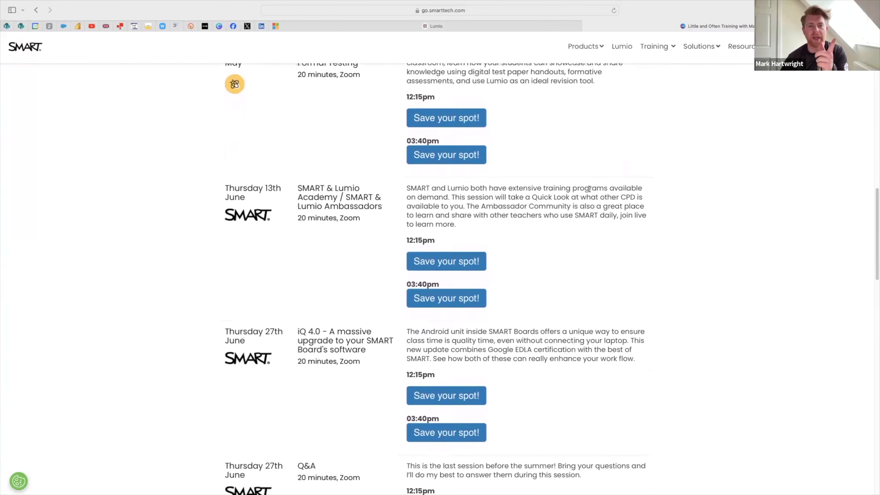
scroll(589, 189, down, 4)
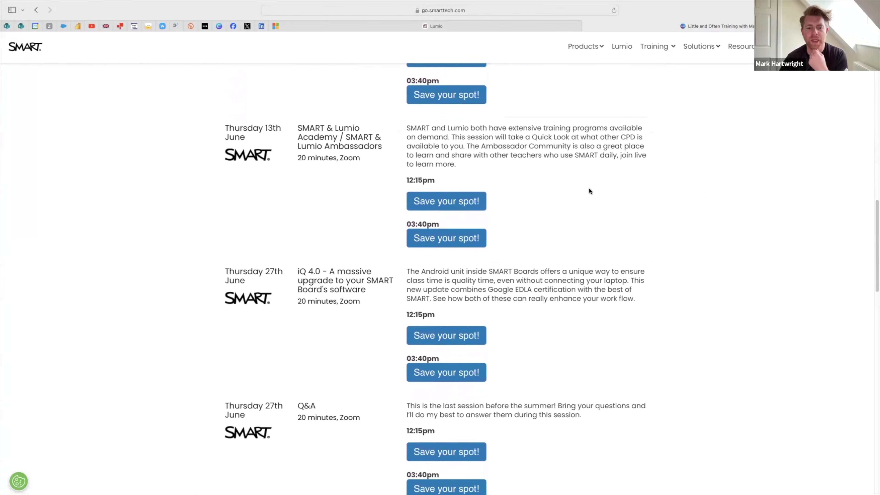
Step: Review the 13 June and 27 June training sessions listed on the SMART web page
scroll(534, 220, down, 4)
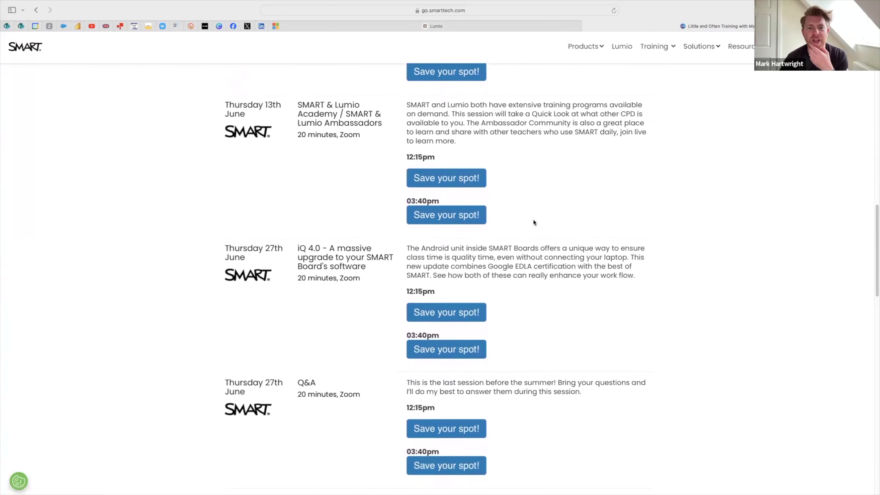
scroll(533, 222, up, 9)
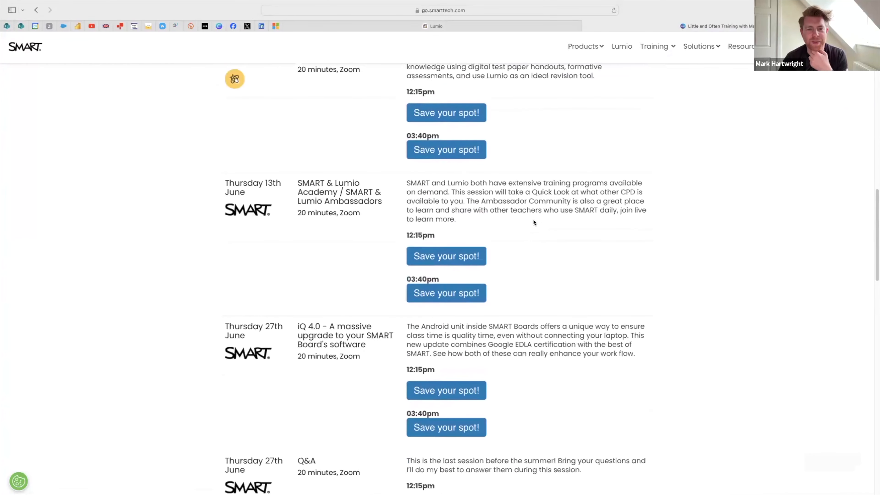
scroll(534, 222, down, 4)
scroll(534, 223, down, 1)
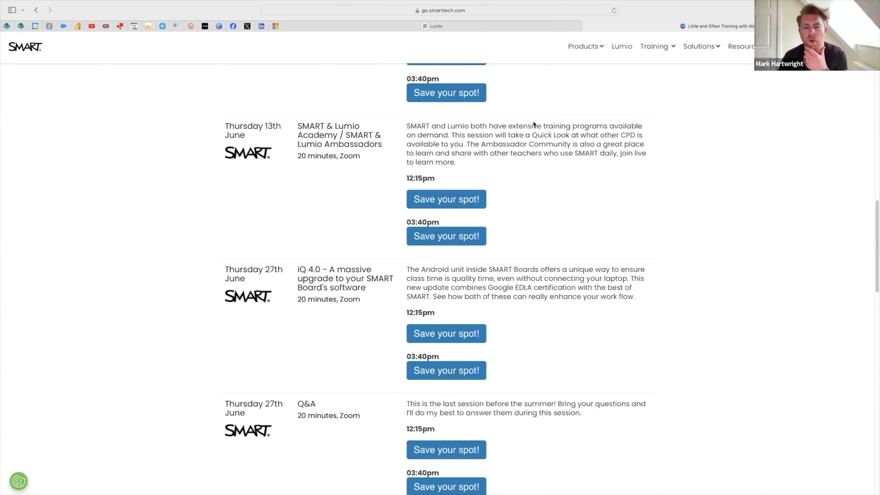
Step: Switch back to Lumio, add the Brainstorming Web graphic organizer to the Formal Testing lesson and convert that page to an Individual Handout
click(540, 23)
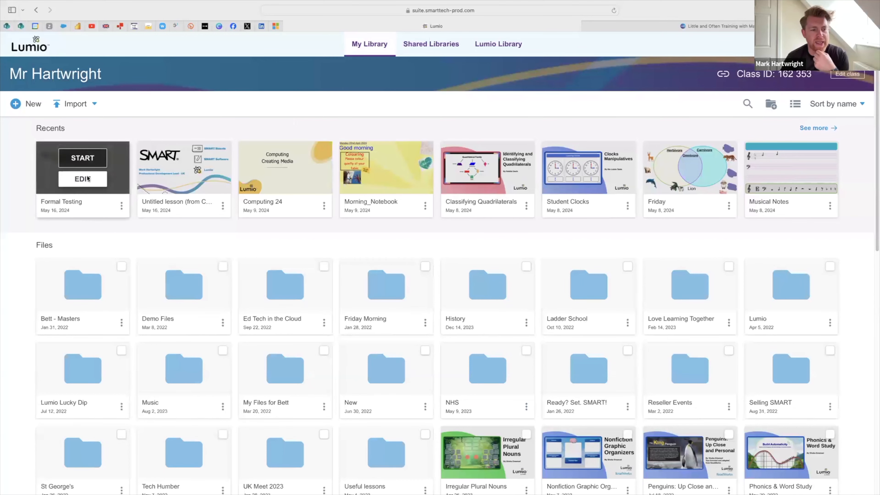
click(87, 179)
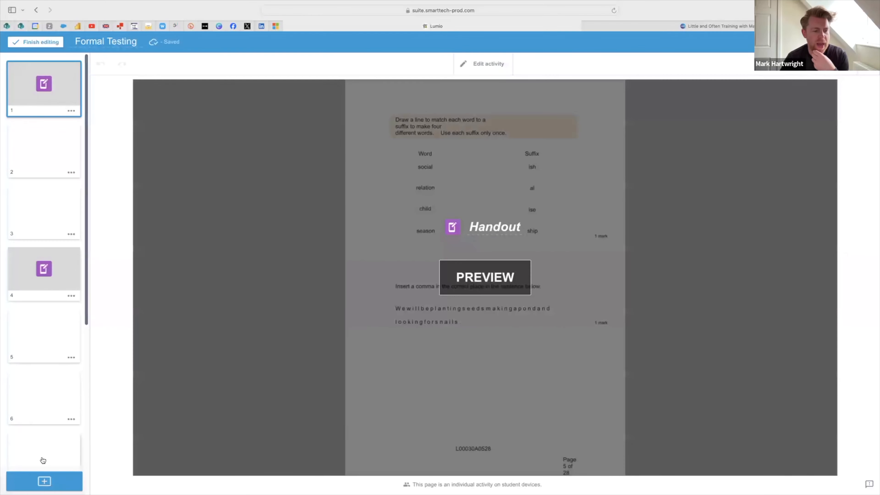
click(44, 481)
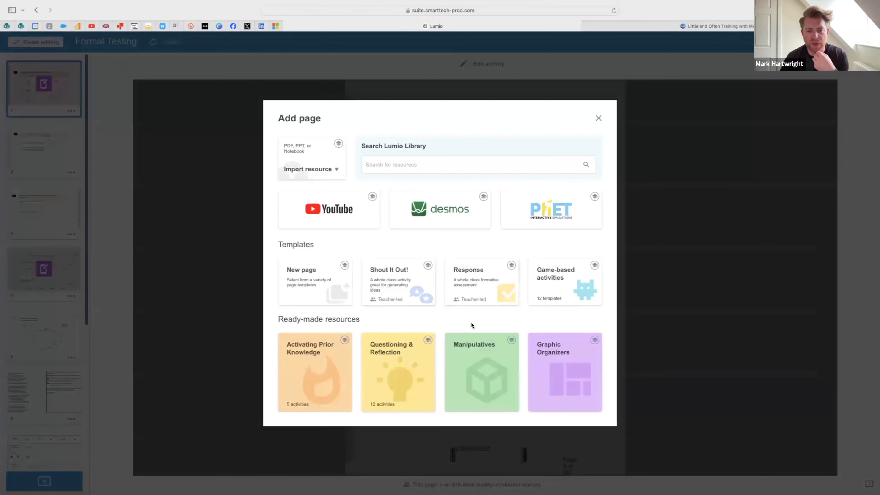
click(551, 364)
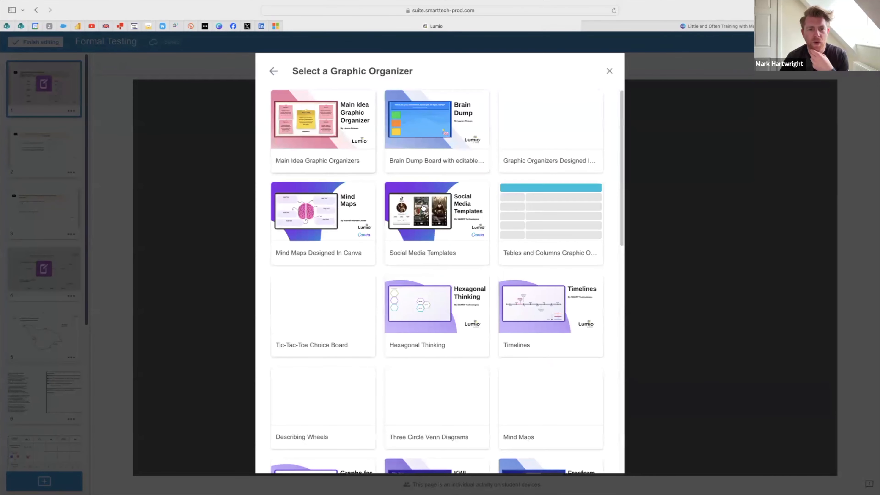
scroll(364, 253, down, 8)
click(315, 297)
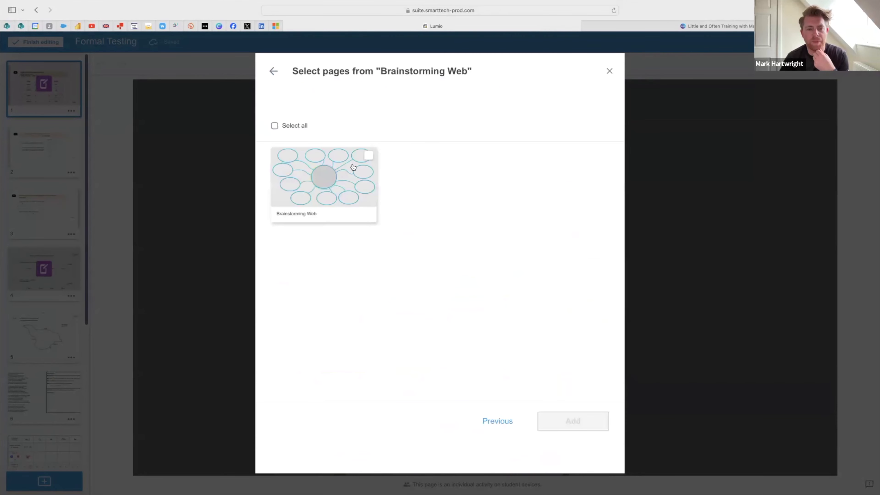
click(353, 168)
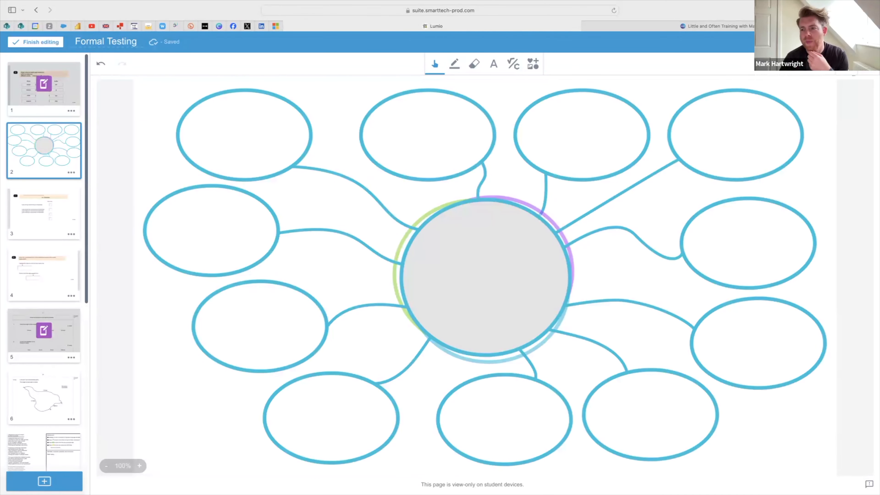
click(847, 63)
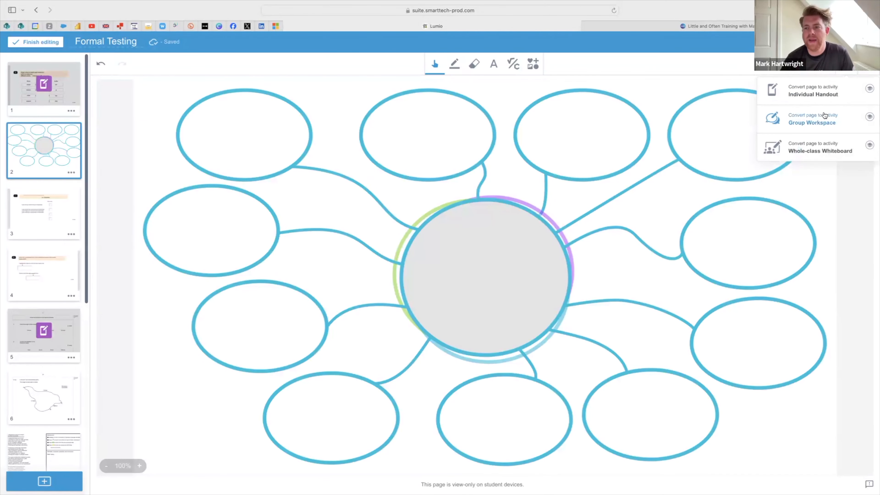
click(811, 93)
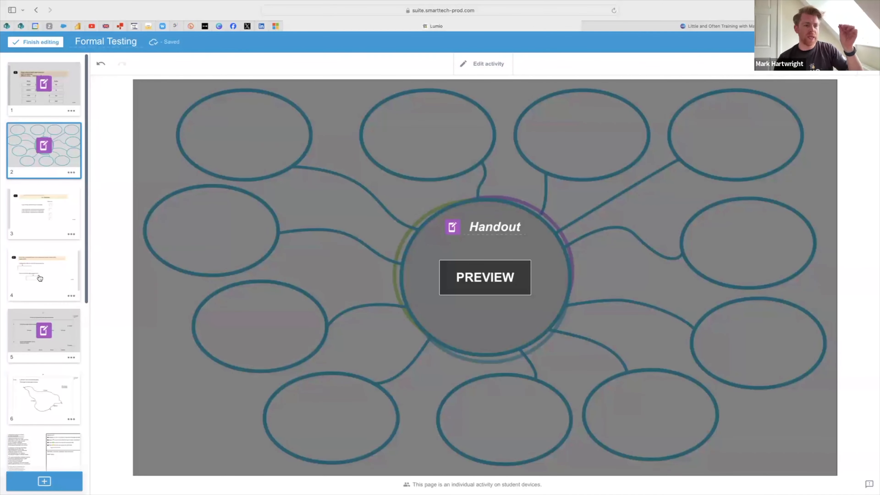
Step: View the activity conversion options for test paper page 3 without converting it and finish editing the lesson
click(40, 226)
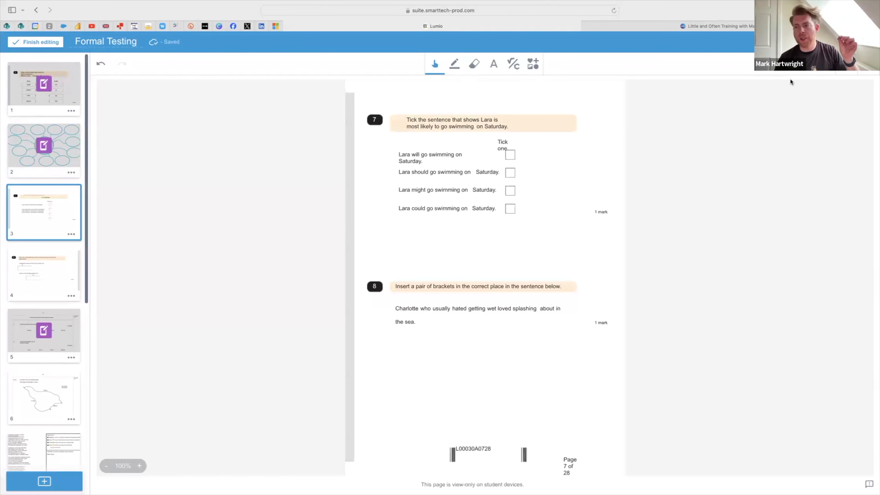
click(847, 65)
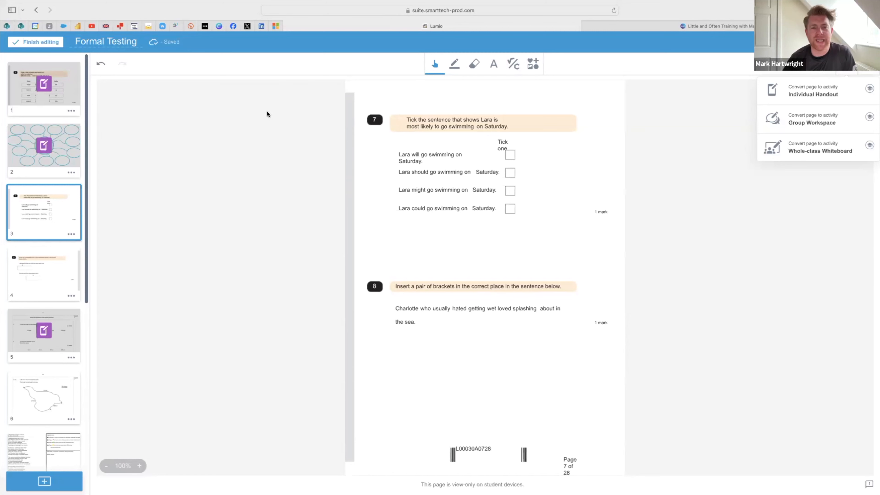
click(275, 118)
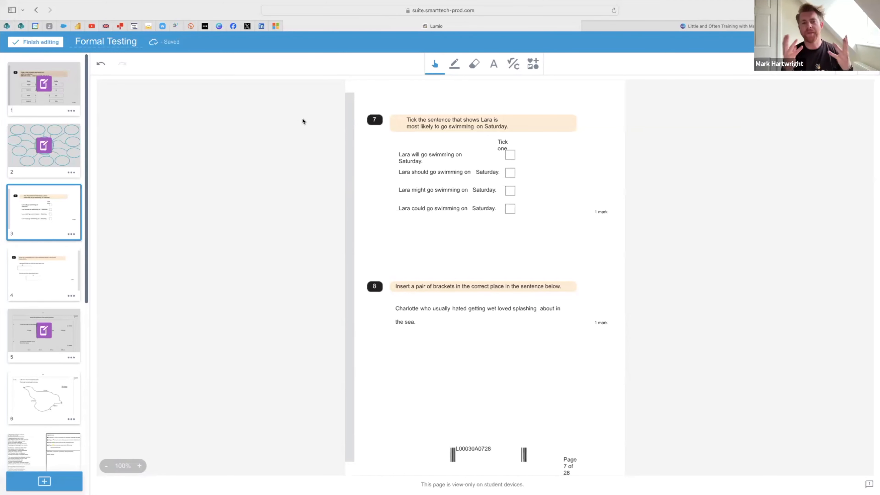
click(59, 42)
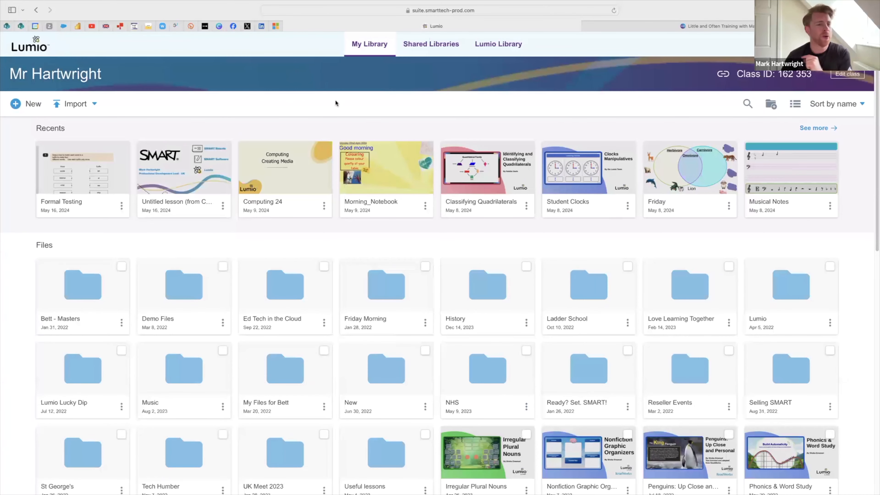